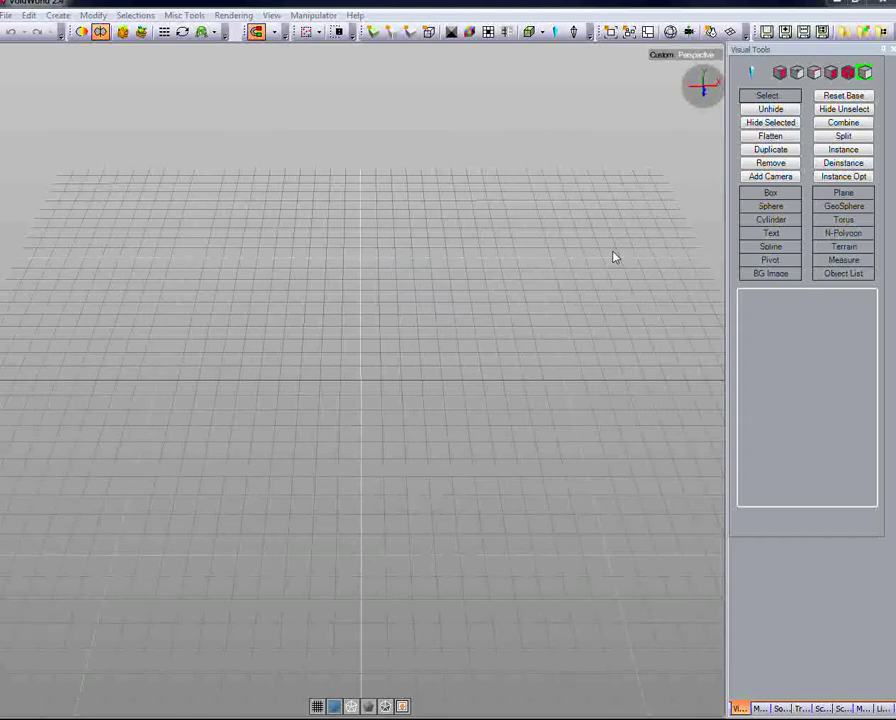
Step: Set the viewport to the Front orthographic view
{"action": "left_click", "coordinate": [662, 55]}
{"action": "left_click", "coordinate": [701, 190]}
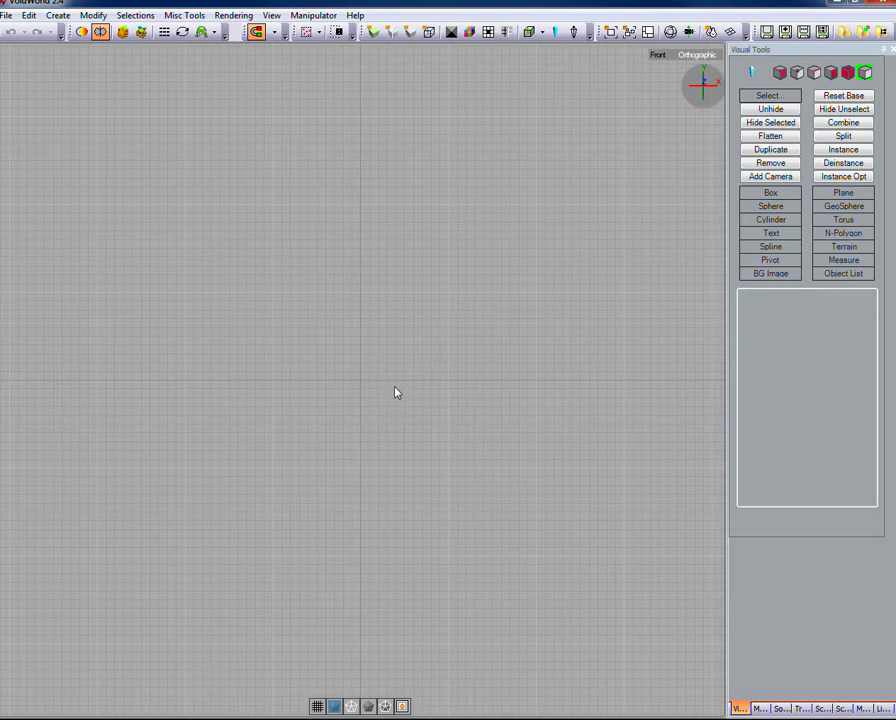
{"action": "key", "text": "alt"}
{"action": "middle_click_drag", "start_coordinate": [381, 386], "coordinate": [379, 391], "text": "alt"}
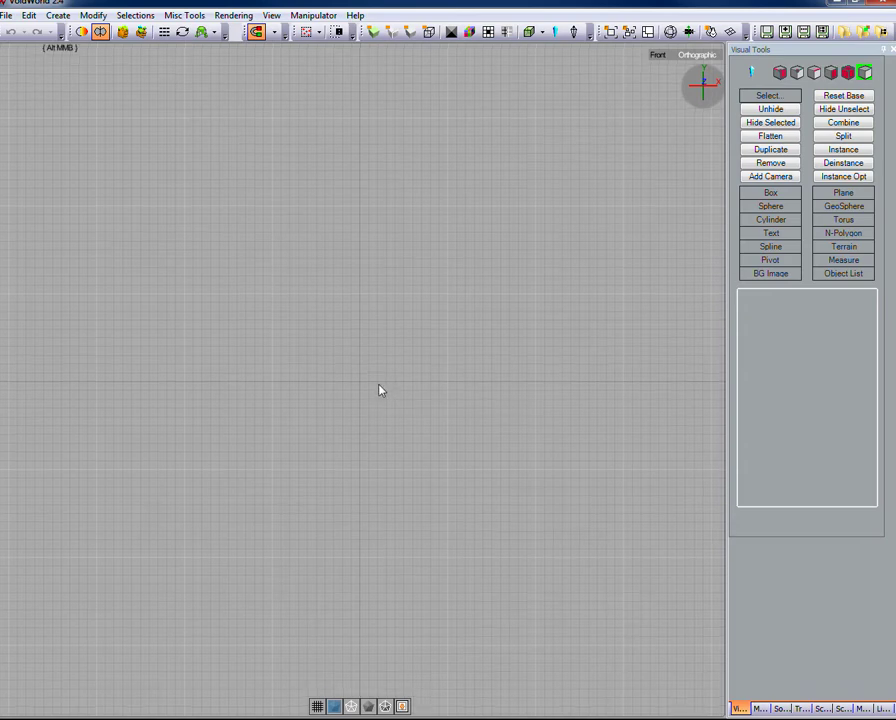
{"action": "middle_click_drag", "start_coordinate": [379, 390], "coordinate": [392, 362], "text": "alt"}
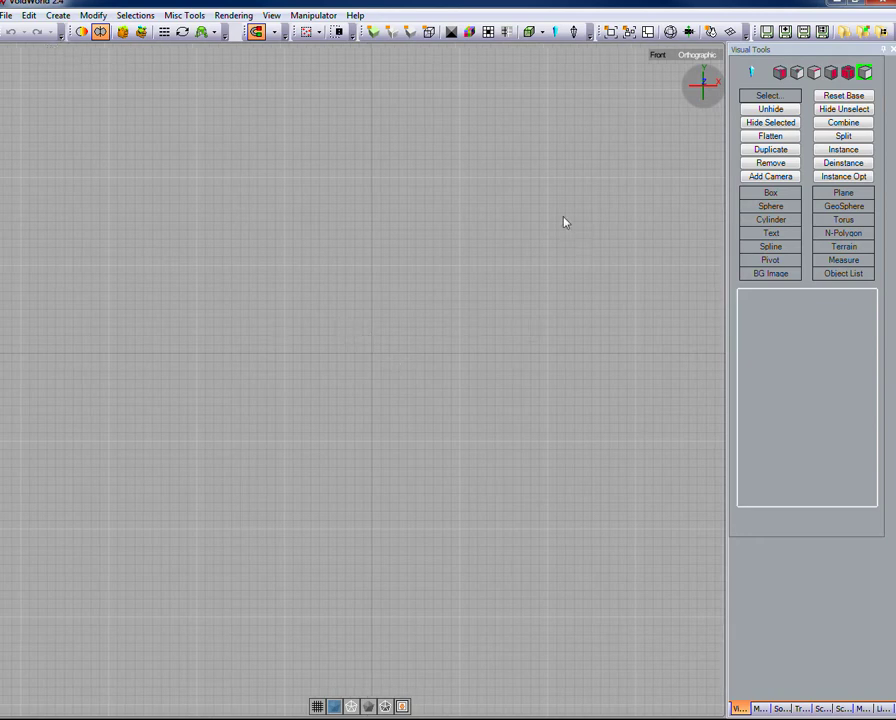
Step: Examine the empty workspace grid in perspective from different angles and distances
{"action": "left_click", "coordinate": [698, 56]}
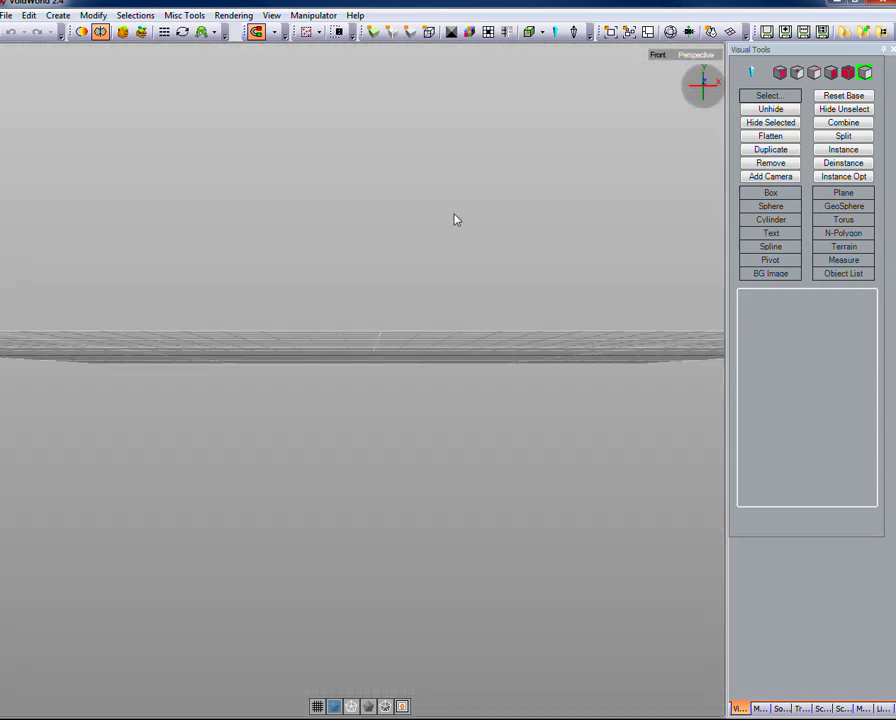
{"action": "left_click_drag", "start_coordinate": [522, 200], "coordinate": [516, 212], "text": "alt"}
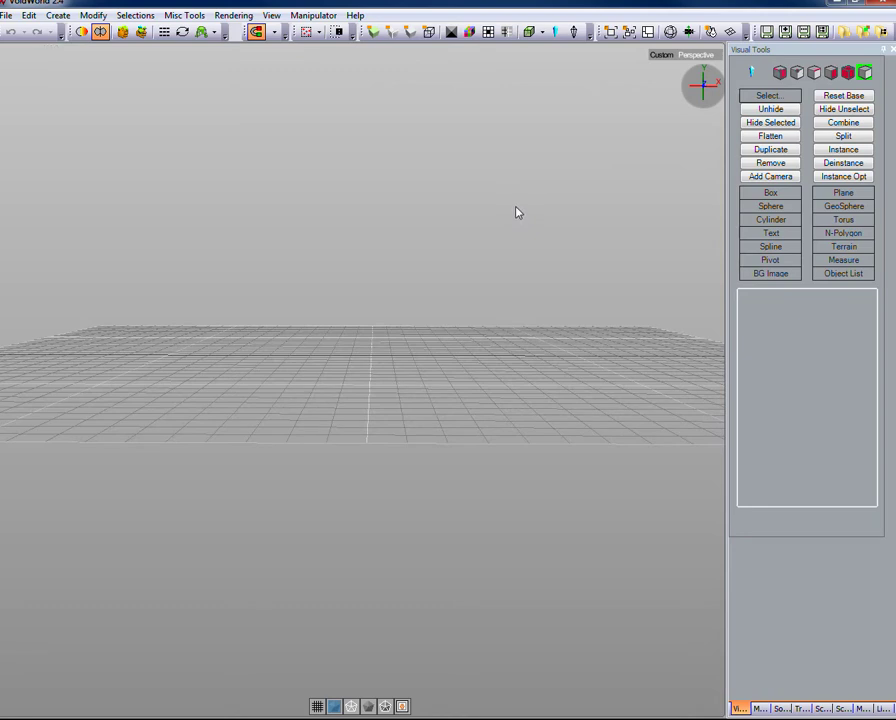
{"action": "left_click_drag", "start_coordinate": [505, 212], "coordinate": [493, 254], "text": "alt"}
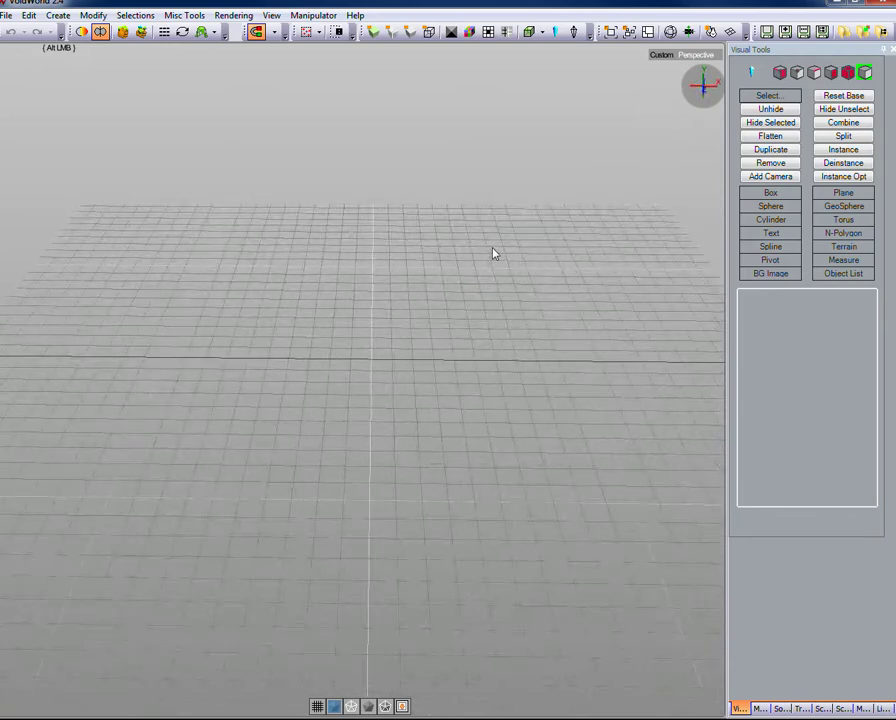
{"action": "left_click_drag", "start_coordinate": [493, 254], "coordinate": [493, 254], "text": "alt"}
{"action": "key", "text": "alt"}
{"action": "right_click_drag", "start_coordinate": [383, 316], "coordinate": [378, 318], "text": "alt"}
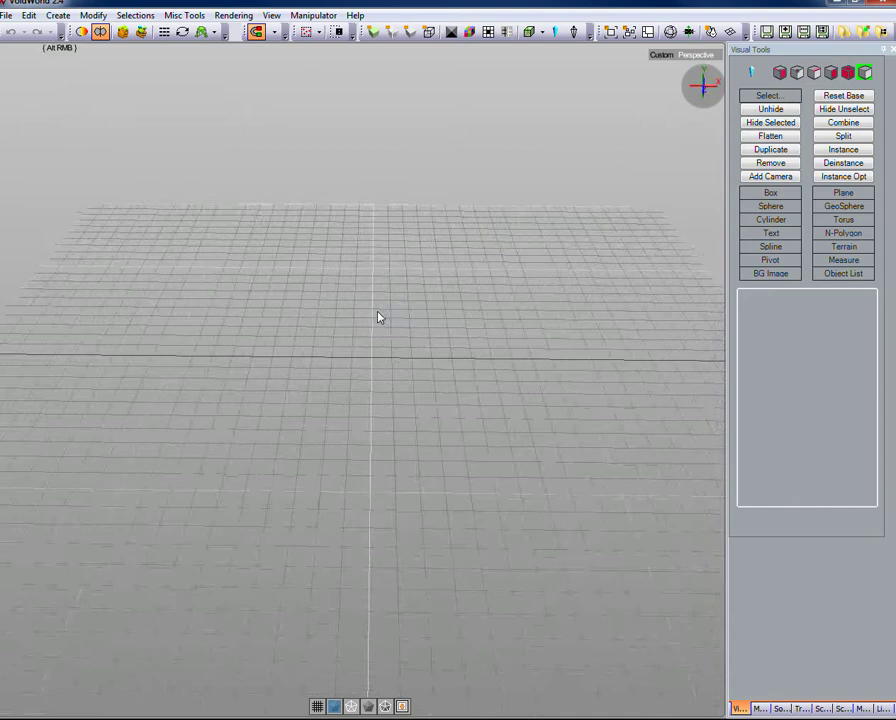
{"action": "right_click_drag", "start_coordinate": [378, 317], "coordinate": [434, 328], "text": "alt"}
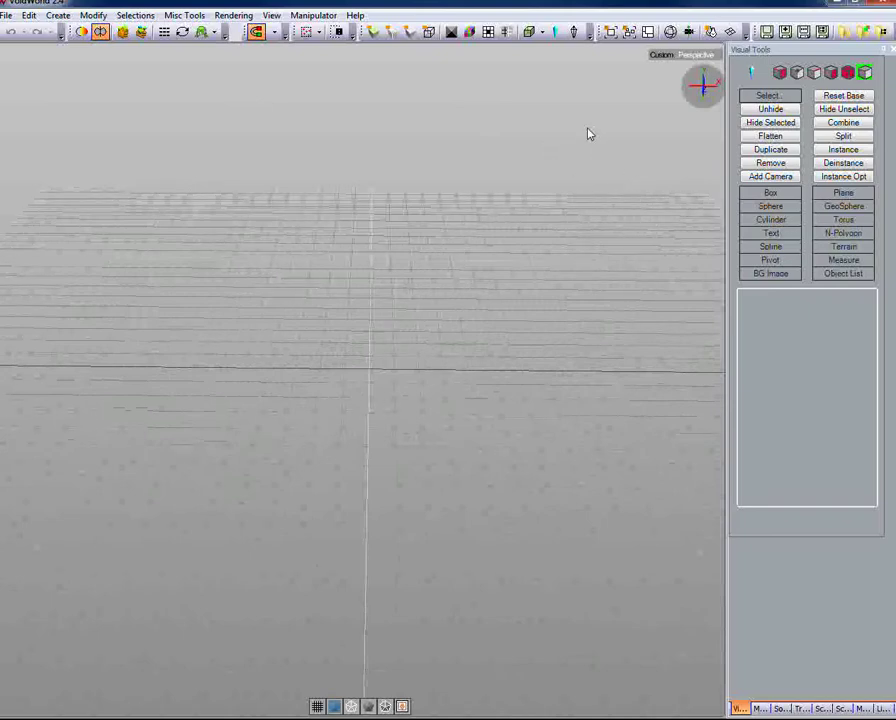
Step: Return the viewport from the custom perspective to the Front orthographic view
{"action": "left_click", "coordinate": [664, 58]}
{"action": "left_click", "coordinate": [695, 190]}
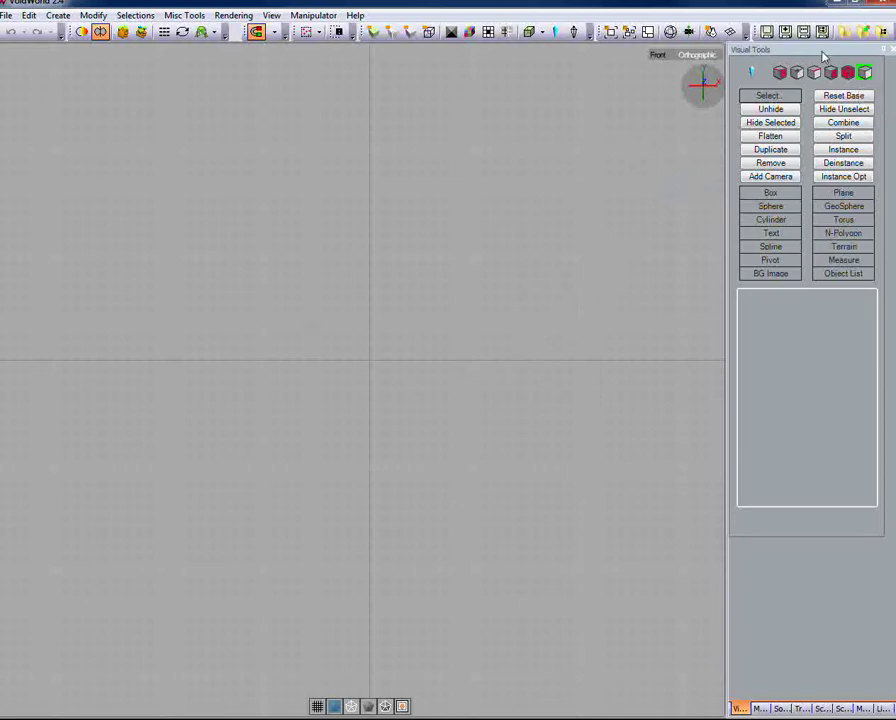
Step: Review the manipulation, soft selection, transform list, scene explorer, scene info, math selection and light settings, ending at the visual tools
{"action": "left_click", "coordinate": [760, 709]}
{"action": "left_click", "coordinate": [781, 709]}
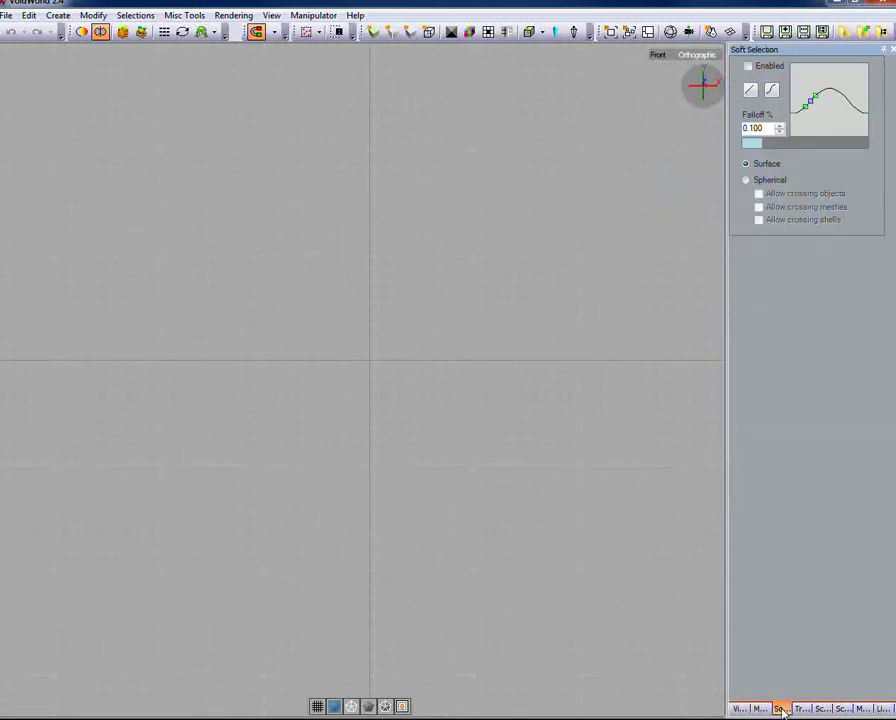
{"action": "left_click", "coordinate": [801, 709]}
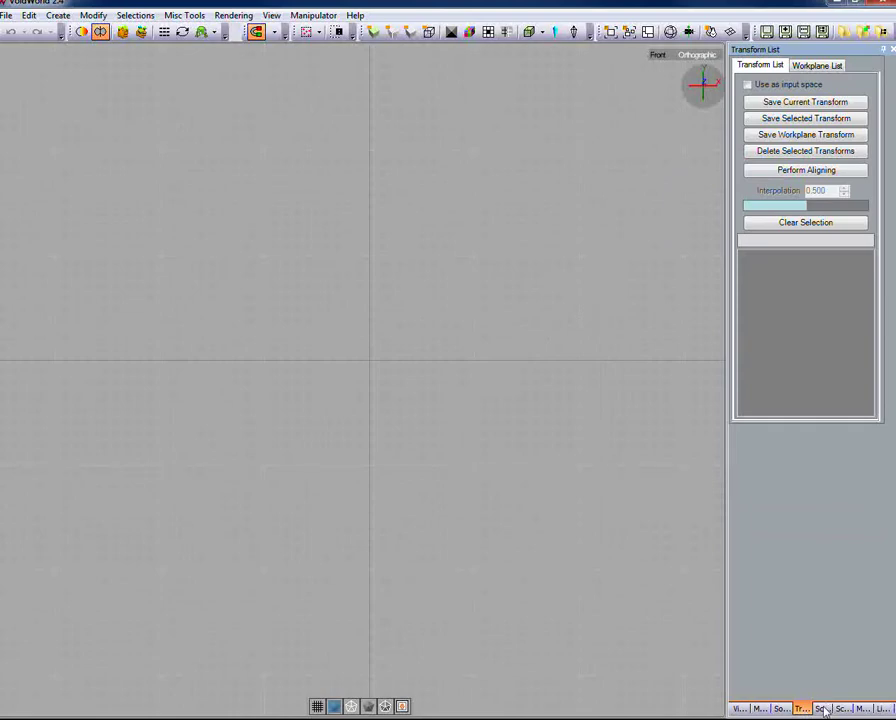
{"action": "left_click", "coordinate": [738, 709]}
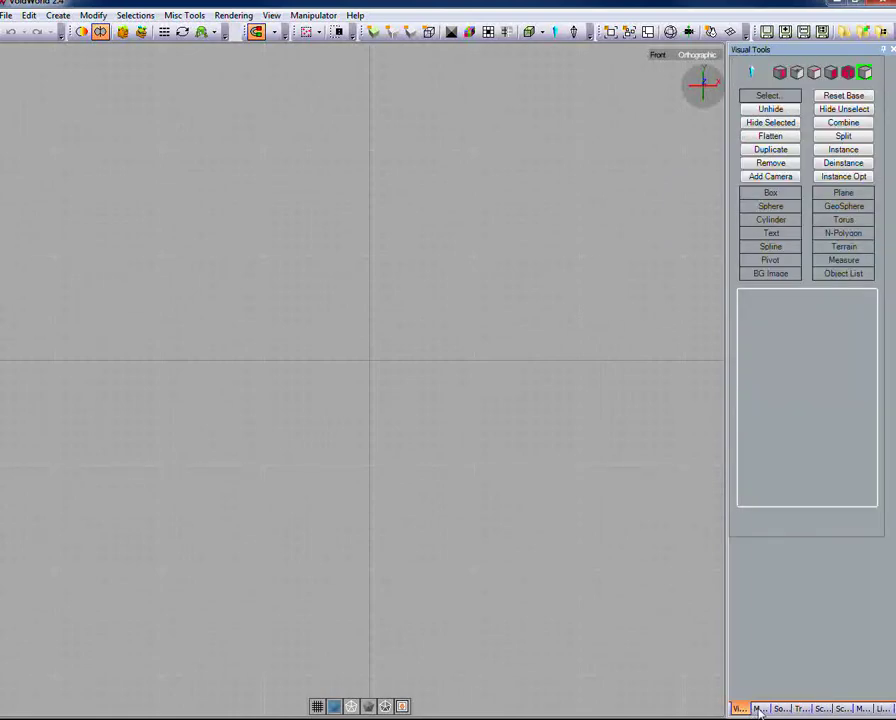
{"action": "left_click", "coordinate": [759, 709]}
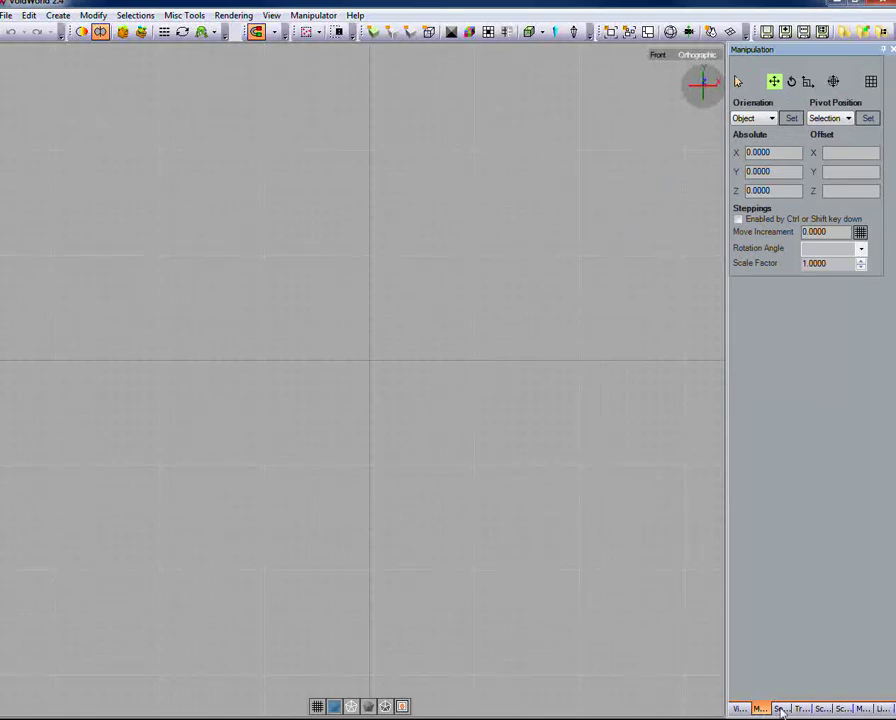
{"action": "left_click", "coordinate": [781, 709]}
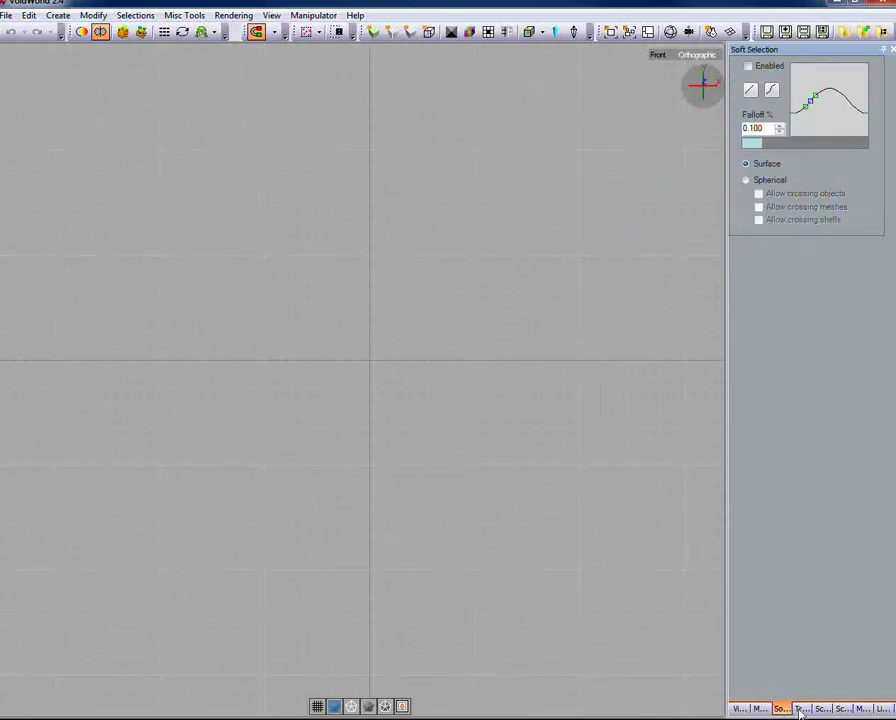
{"action": "left_click", "coordinate": [801, 709]}
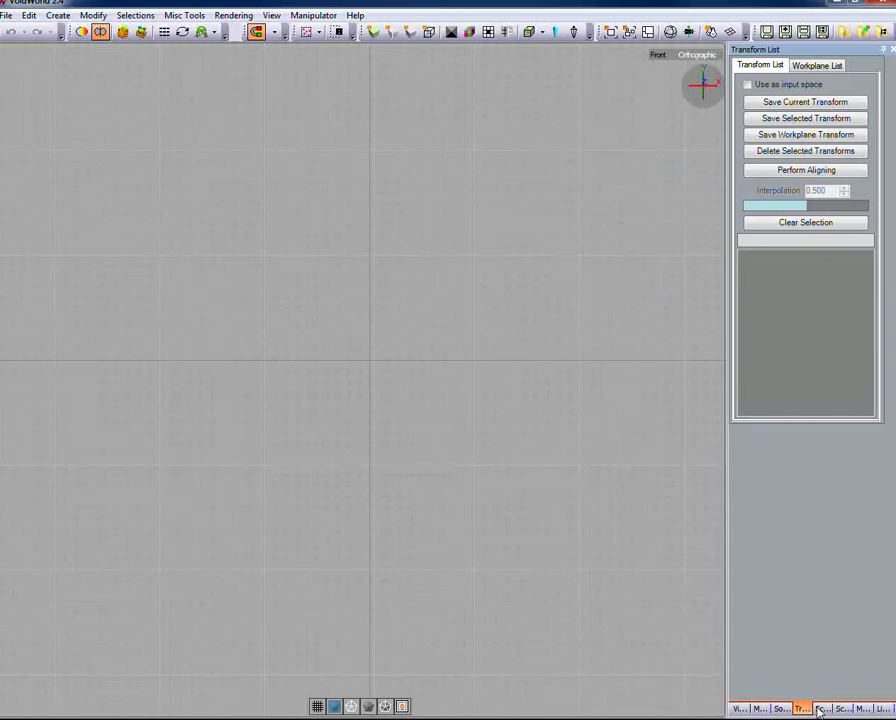
{"action": "left_click", "coordinate": [821, 709]}
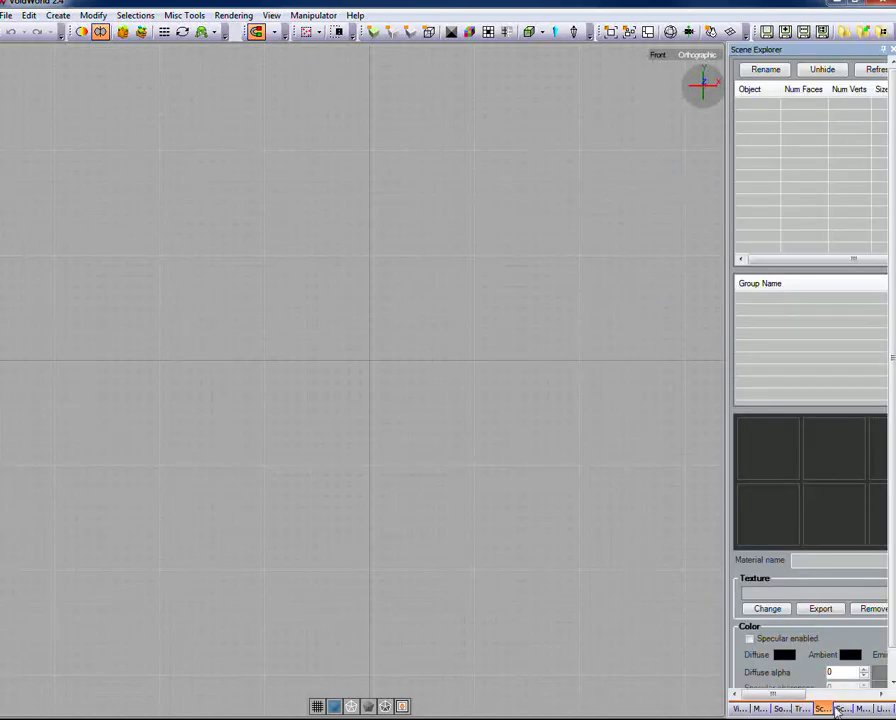
{"action": "left_click", "coordinate": [843, 709]}
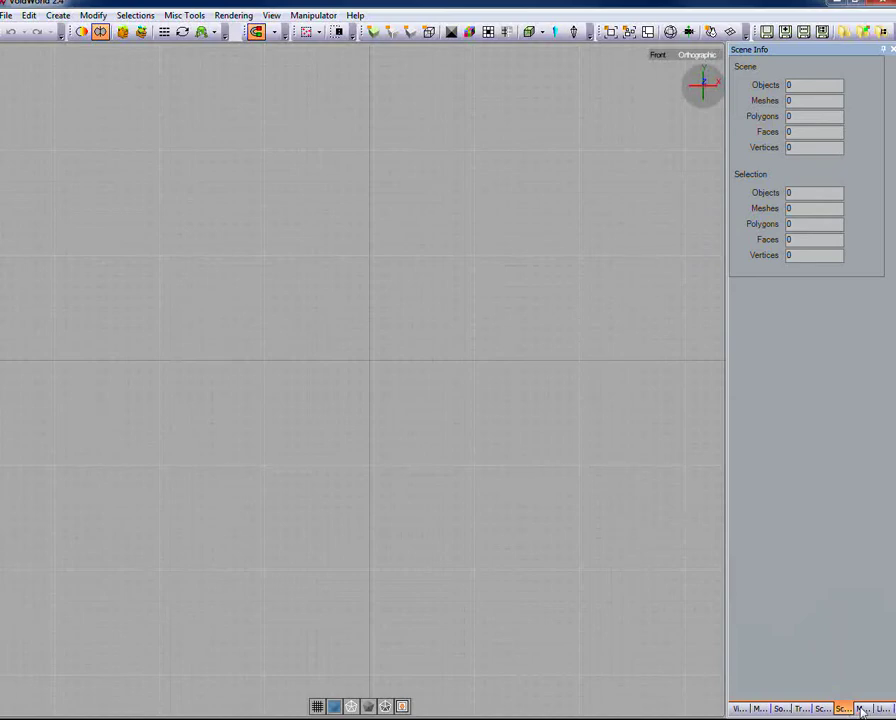
{"action": "left_click", "coordinate": [861, 709]}
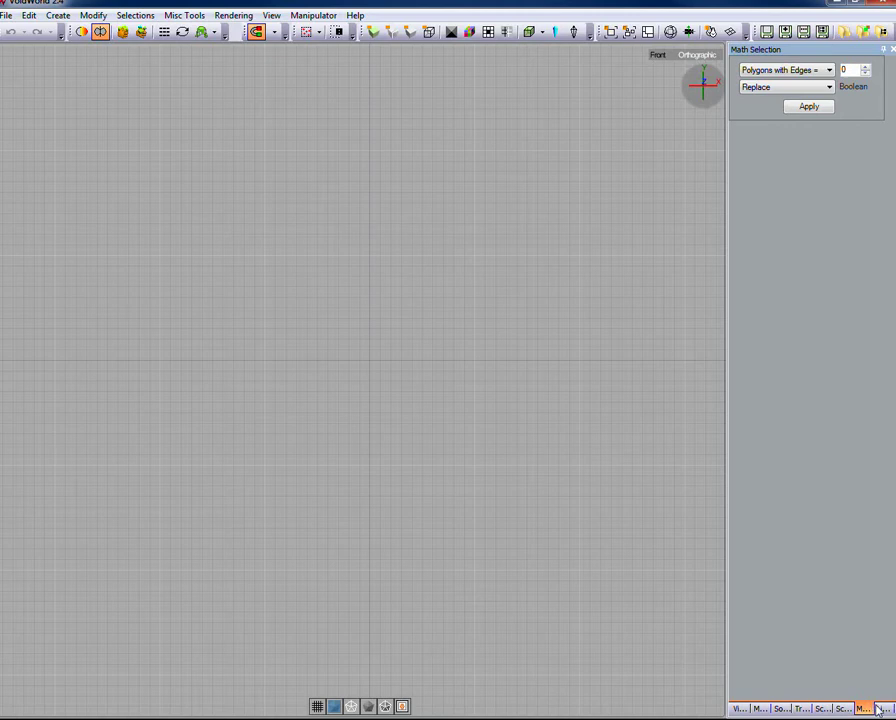
{"action": "left_click", "coordinate": [880, 708]}
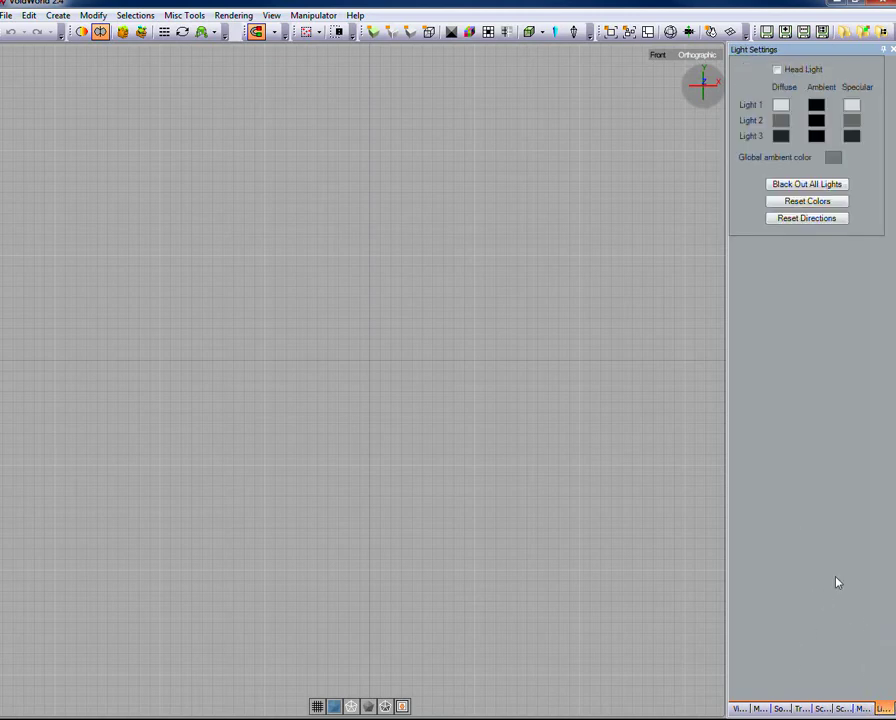
{"action": "left_click", "coordinate": [738, 709]}
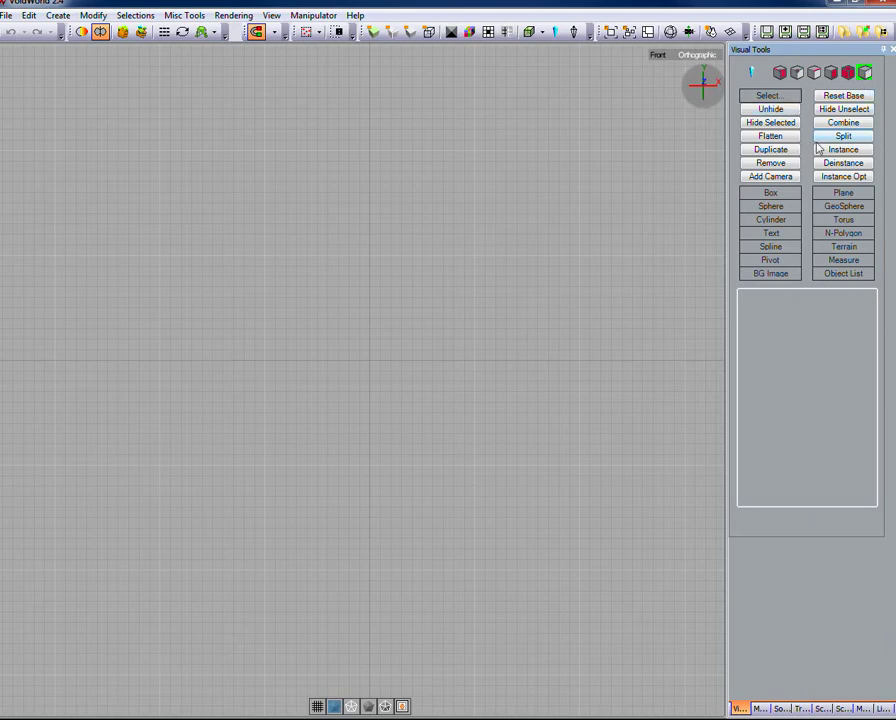
Step: Create a length-fixed plane aligned to the viewport with the image HILLBILLY_02_MERCY_REF_FRONTVIEW.jpg
{"action": "left_click", "coordinate": [845, 194]}
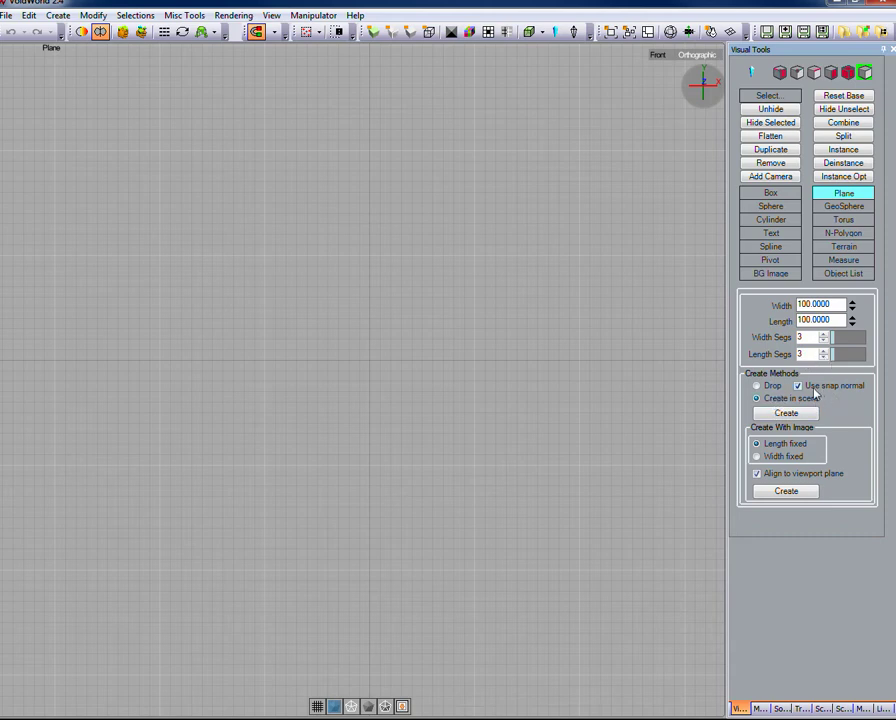
{"action": "left_click", "coordinate": [792, 412]}
{"action": "left_click", "coordinate": [788, 492]}
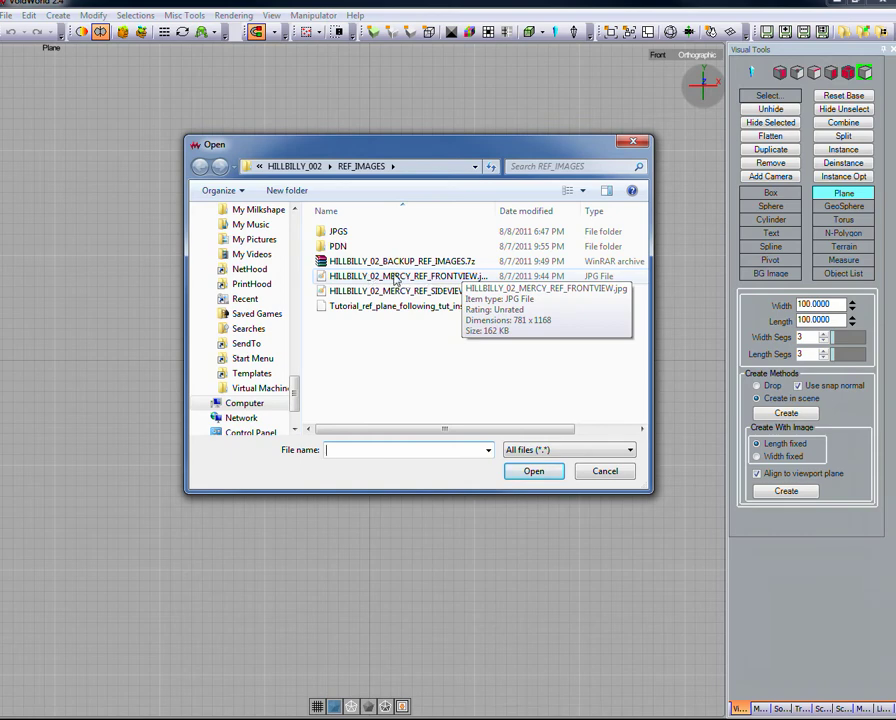
{"action": "left_click", "coordinate": [395, 279]}
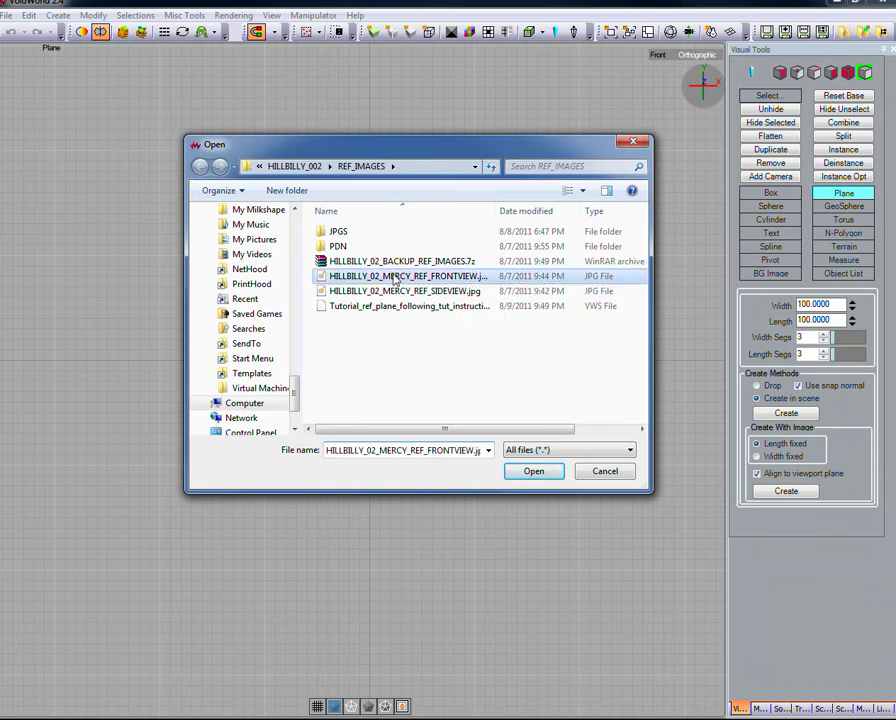
{"action": "left_click", "coordinate": [534, 472]}
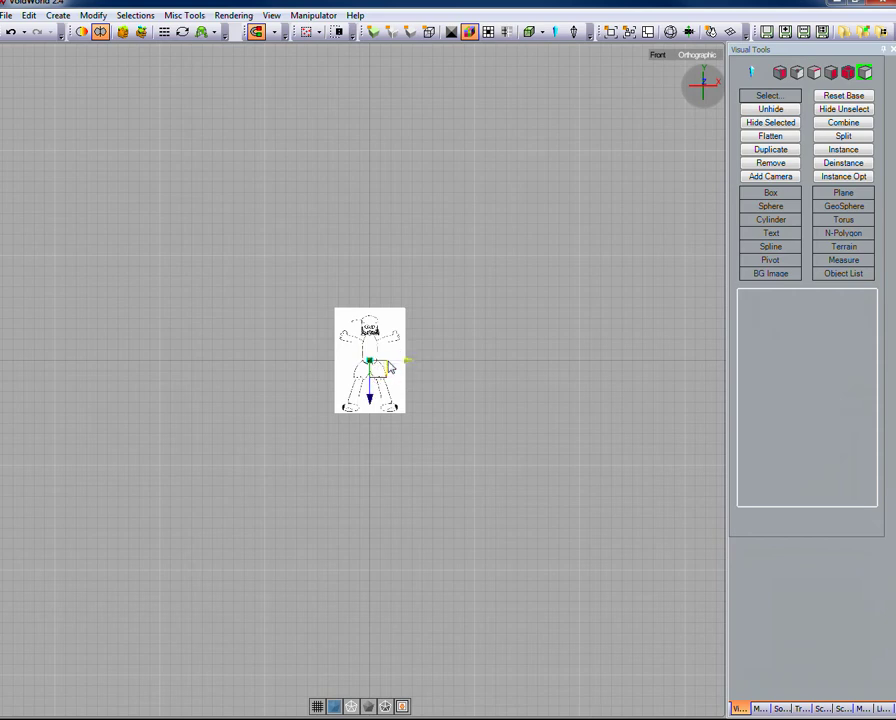
Step: Scale the front reference plane uniformly to about twice its size and raise it to about Y 100.65, with its base on the ground line
{"action": "left_click", "coordinate": [760, 709]}
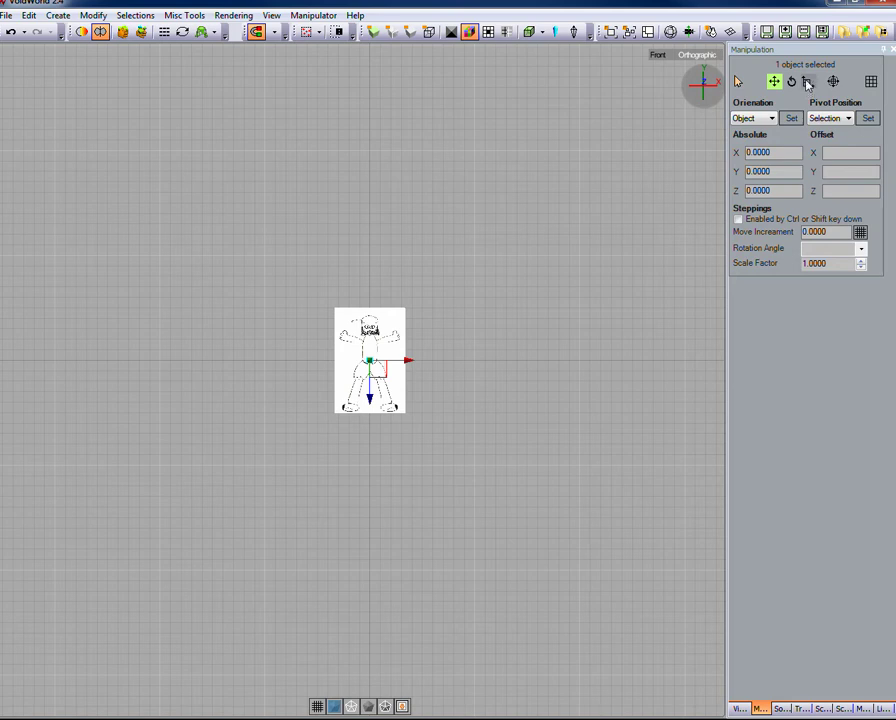
{"action": "left_click", "coordinate": [808, 82]}
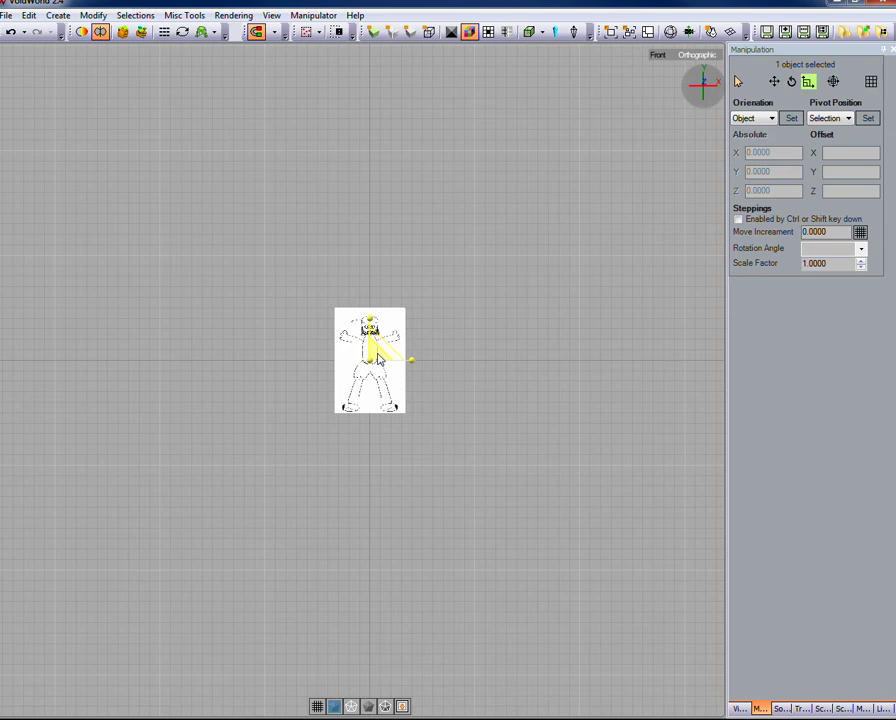
{"action": "left_click_drag", "start_coordinate": [378, 358], "coordinate": [468, 366]}
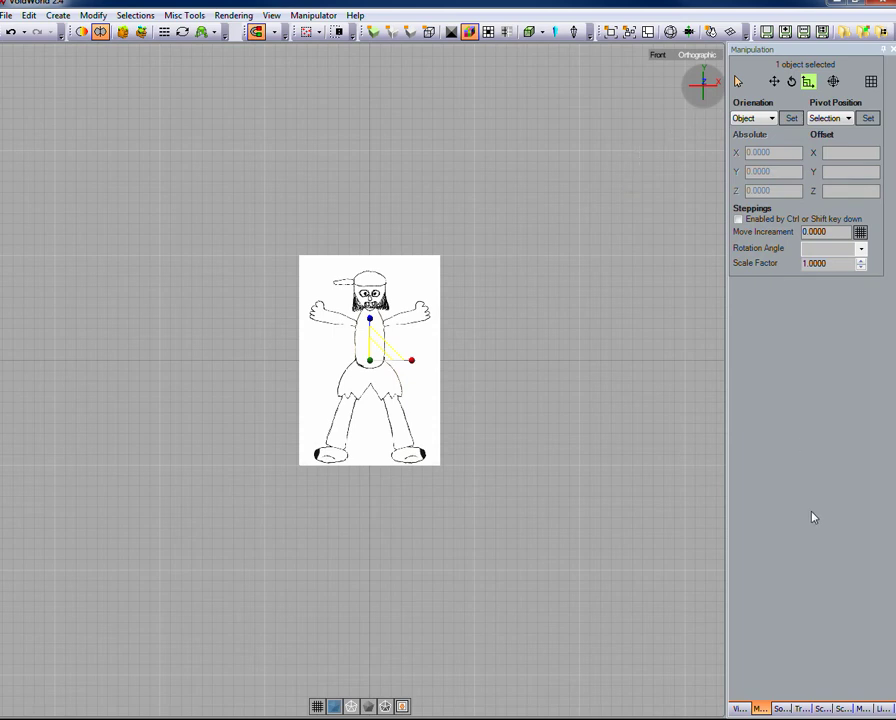
{"action": "left_click", "coordinate": [775, 83]}
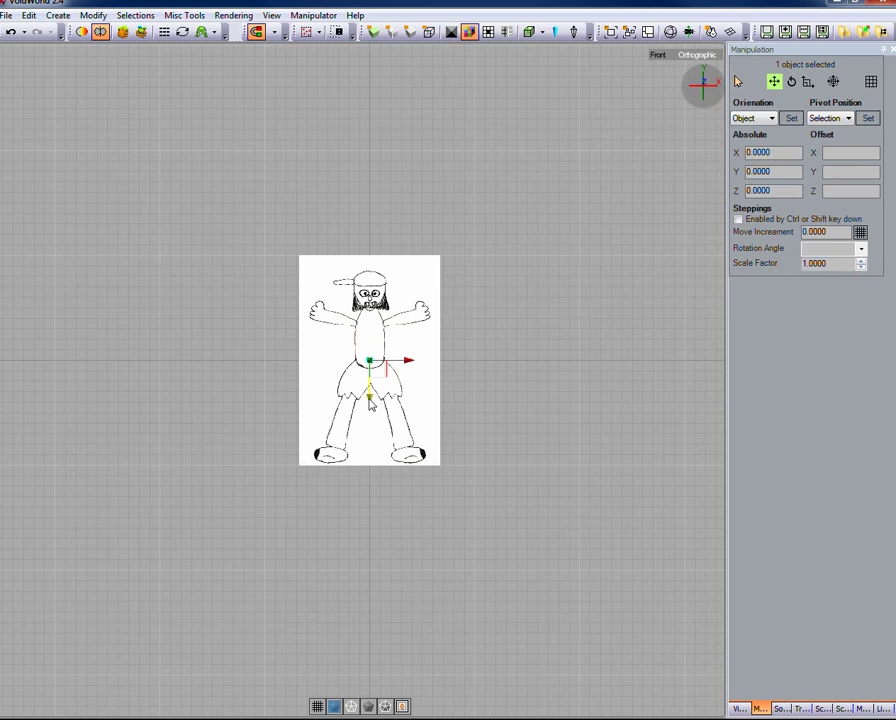
{"action": "left_click_drag", "start_coordinate": [369, 403], "coordinate": [375, 295]}
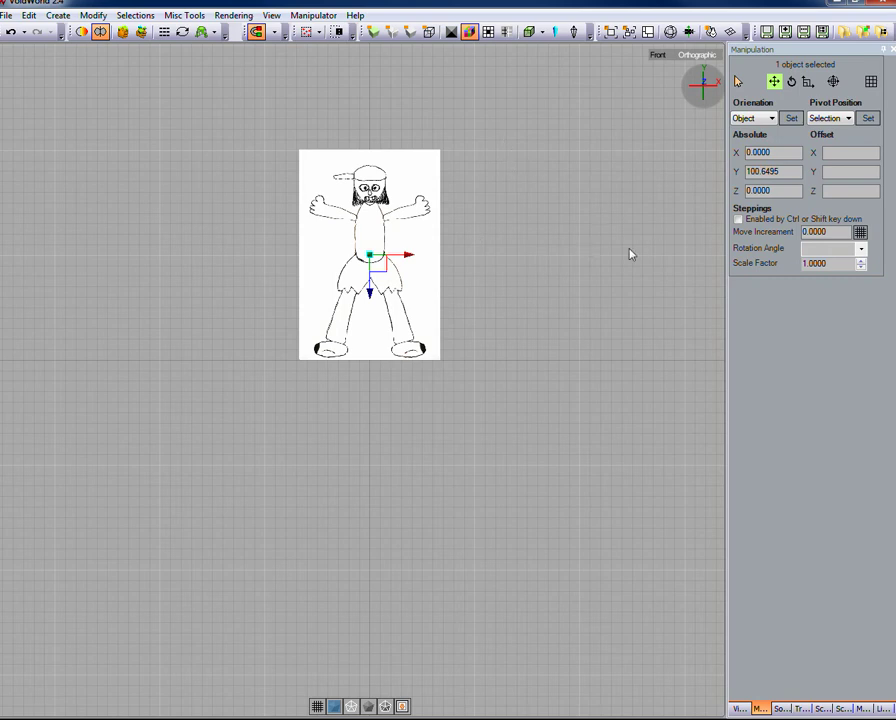
Step: Switch to perspective and move the front reference plane backward to about Z -250.44
{"action": "left_click", "coordinate": [697, 56]}
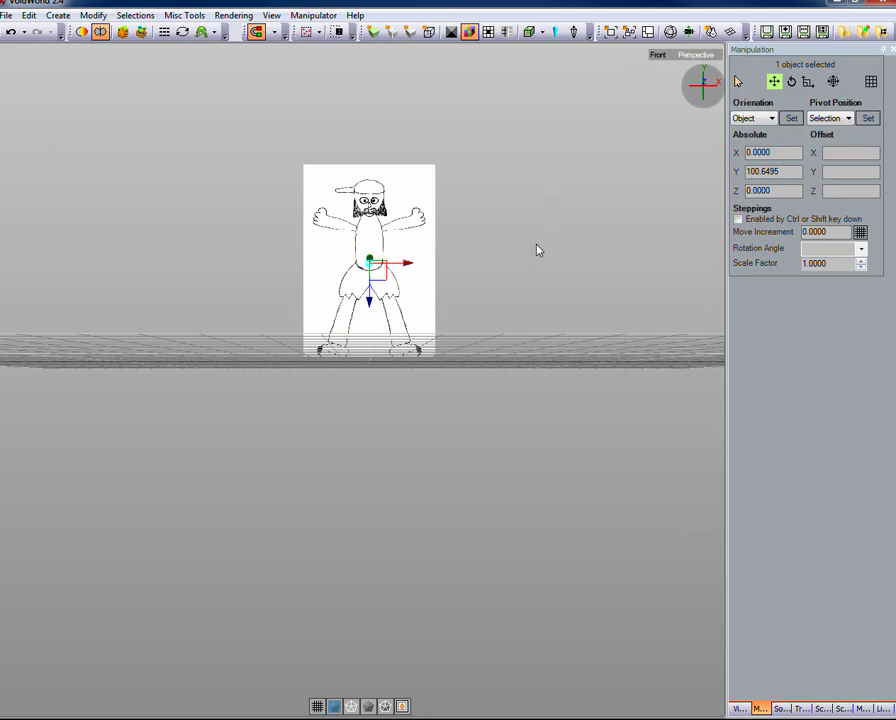
{"action": "left_click_drag", "start_coordinate": [540, 230], "coordinate": [507, 311], "text": "alt"}
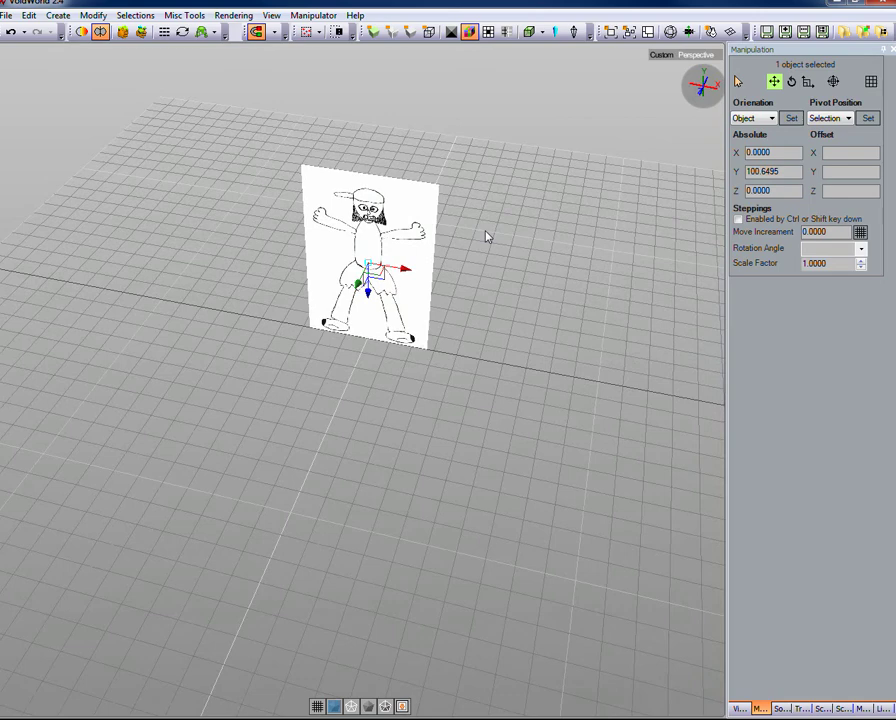
{"action": "left_click", "coordinate": [365, 271]}
{"action": "left_click_drag", "start_coordinate": [363, 288], "coordinate": [395, 174]}
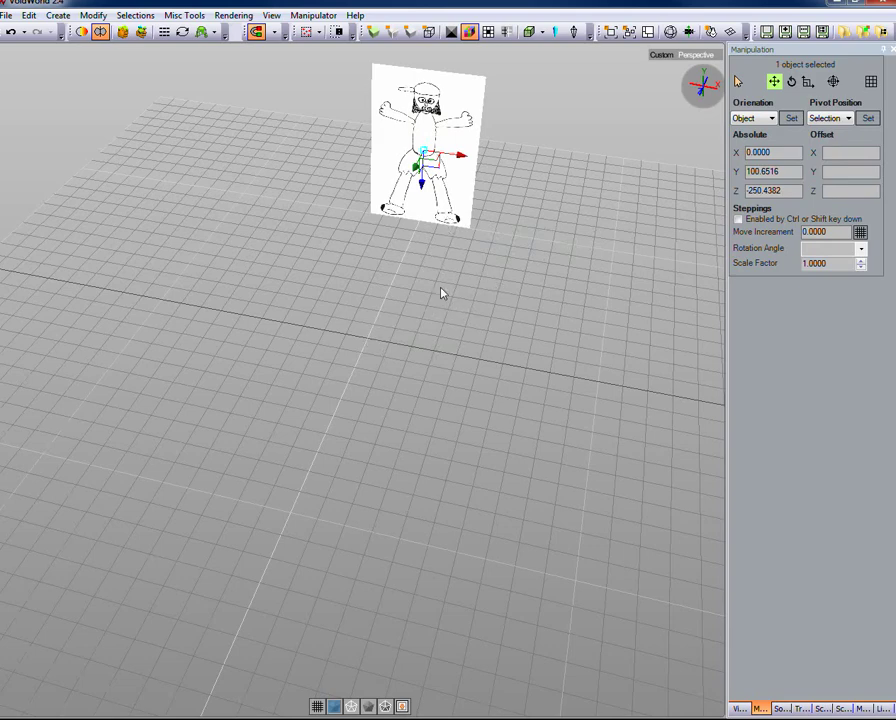
{"action": "key", "text": "alt"}
{"action": "mouse_move", "coordinate": [406, 318]}
{"action": "left_mouse_down", "text": "alt"}
{"action": "mouse_move", "coordinate": [450, 322]}
{"action": "mouse_move", "coordinate": [456, 289]}
{"action": "mouse_move", "coordinate": [356, 296]}
{"action": "mouse_move", "coordinate": [366, 336]}
{"action": "mouse_move", "coordinate": [436, 316]}
{"action": "mouse_move", "coordinate": [425, 285]}
{"action": "mouse_move", "coordinate": [404, 304]}
{"action": "mouse_move", "coordinate": [366, 300]}
{"action": "mouse_move", "coordinate": [437, 300]}
{"action": "mouse_move", "coordinate": [420, 305]}
{"action": "left_mouse_up", "text": "alt"}
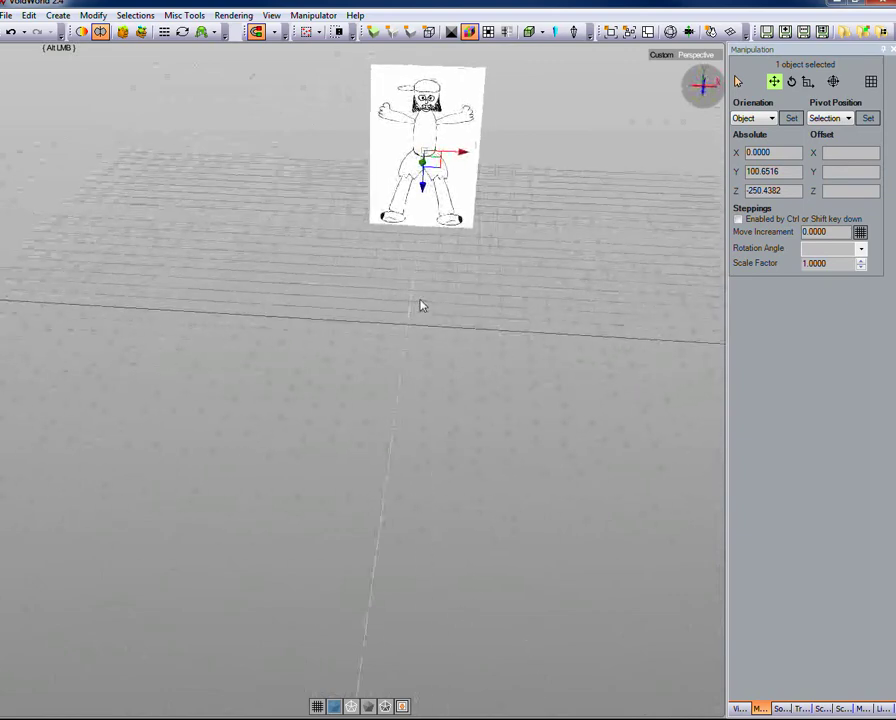
{"action": "left_click_drag", "start_coordinate": [421, 305], "coordinate": [419, 306], "text": "alt"}
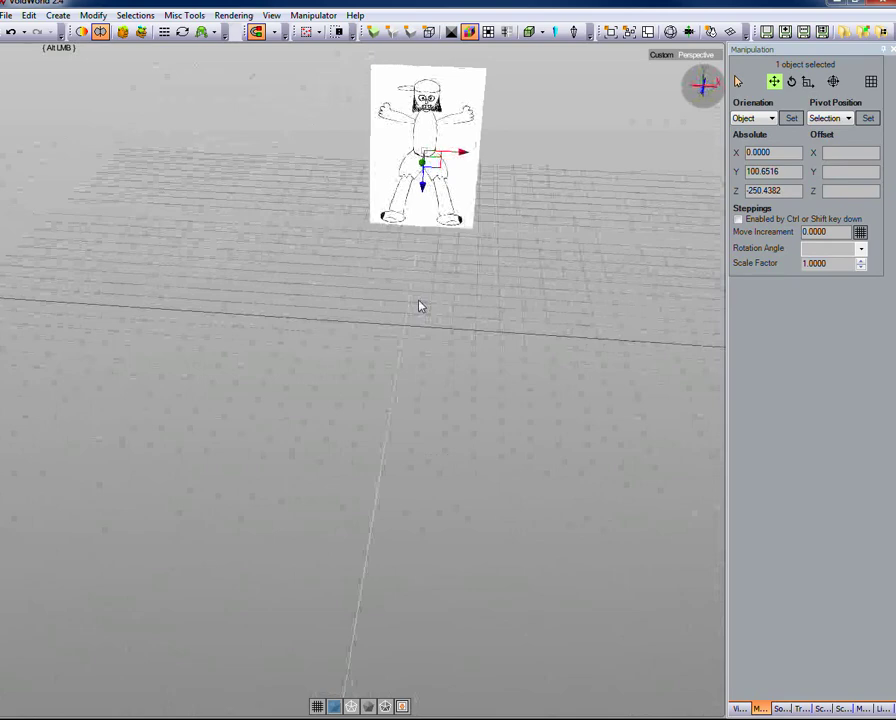
{"action": "left_click_drag", "start_coordinate": [419, 305], "coordinate": [419, 307], "text": "alt"}
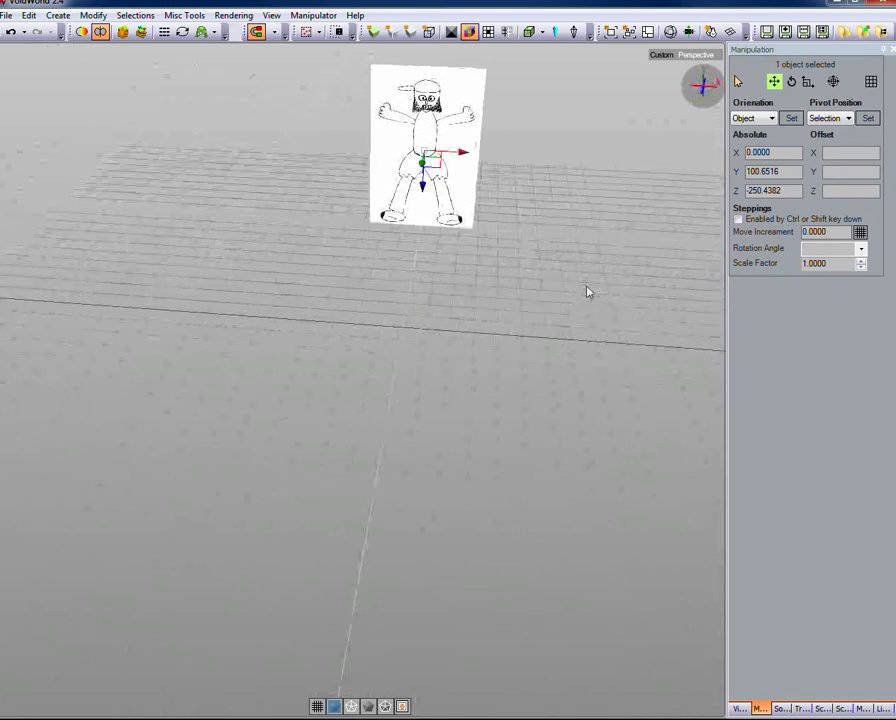
Step: Switch to the right view, move the front reference plane forward to about Z -99.80, and deselect it
{"action": "left_click", "coordinate": [663, 56]}
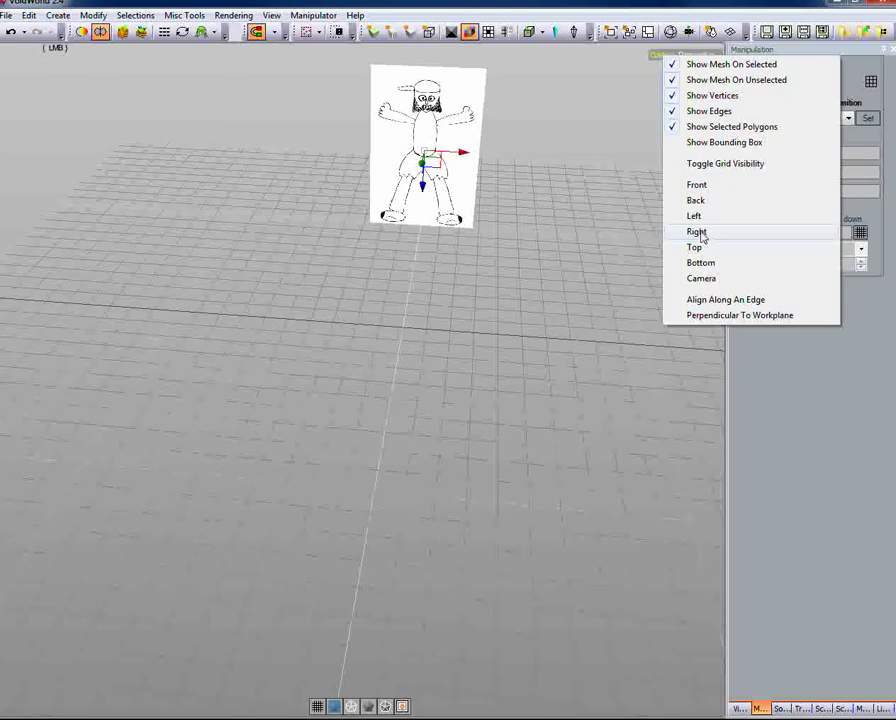
{"action": "left_click", "coordinate": [699, 232]}
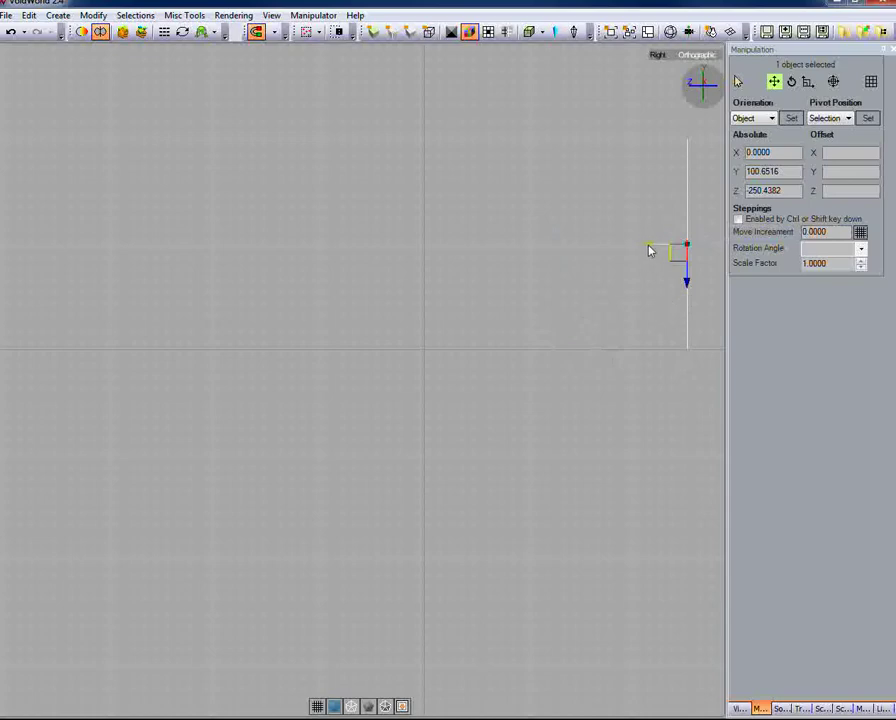
{"action": "left_click_drag", "start_coordinate": [649, 250], "coordinate": [490, 256]}
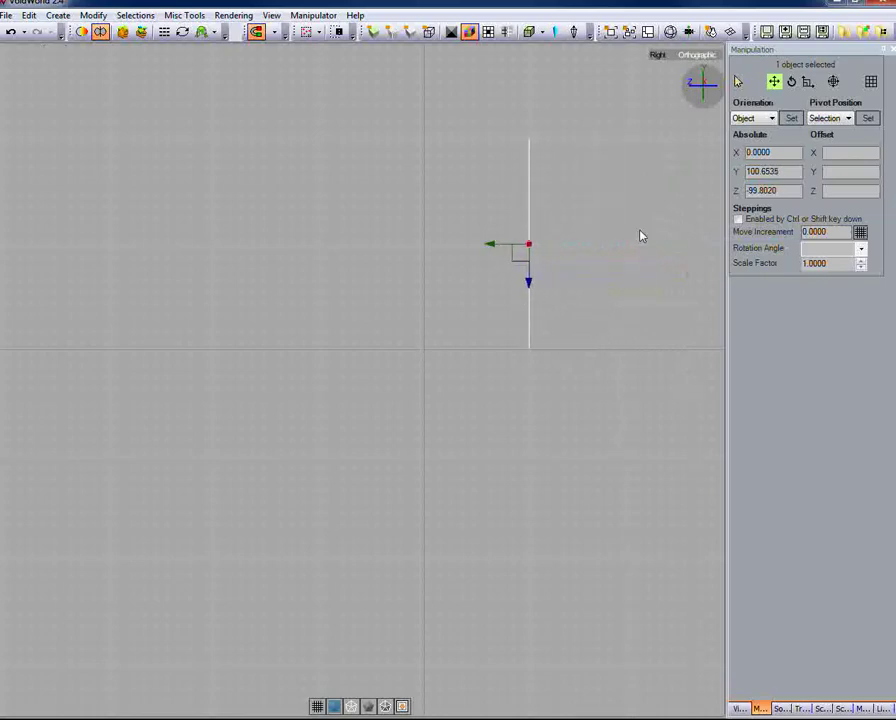
{"action": "left_click", "coordinate": [630, 284]}
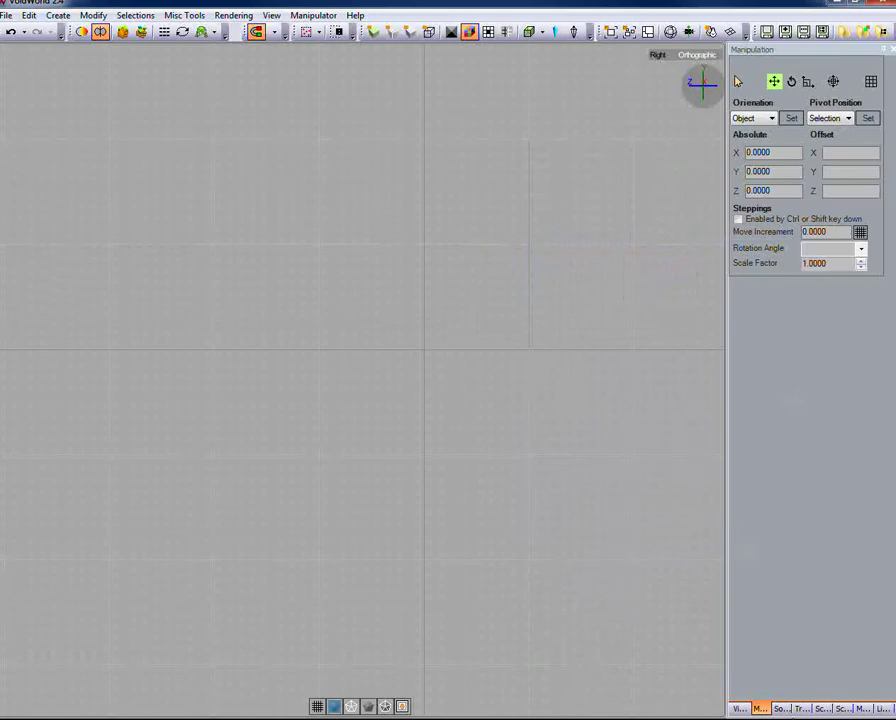
Step: Create a length-fixed plane aligned to the right viewport with the image HILLBILLY_02_MERCY_REF_SIDEVIEW.jpg
{"action": "left_click", "coordinate": [738, 708]}
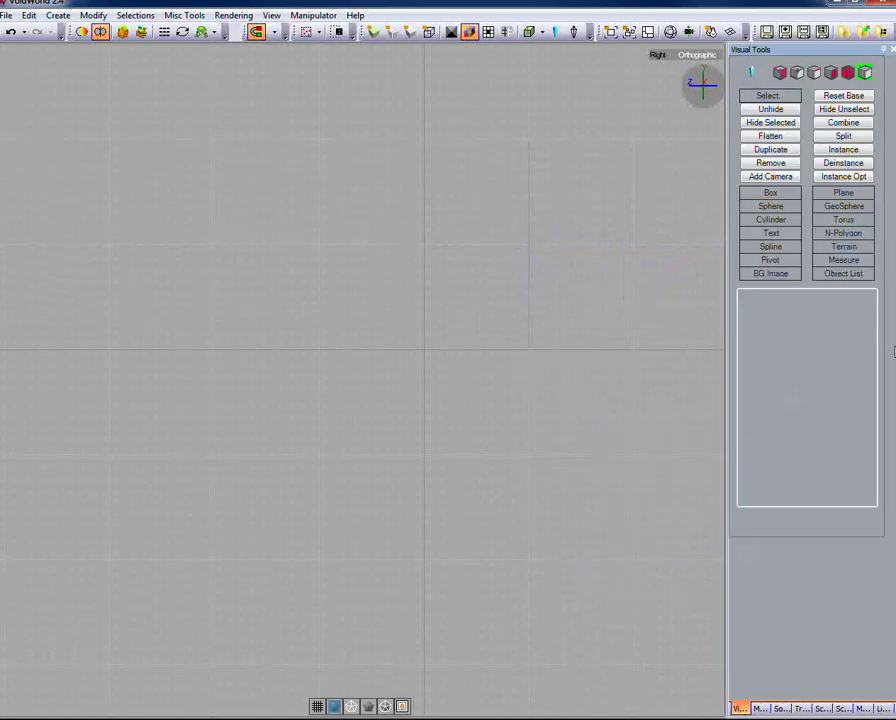
{"action": "left_click", "coordinate": [845, 194]}
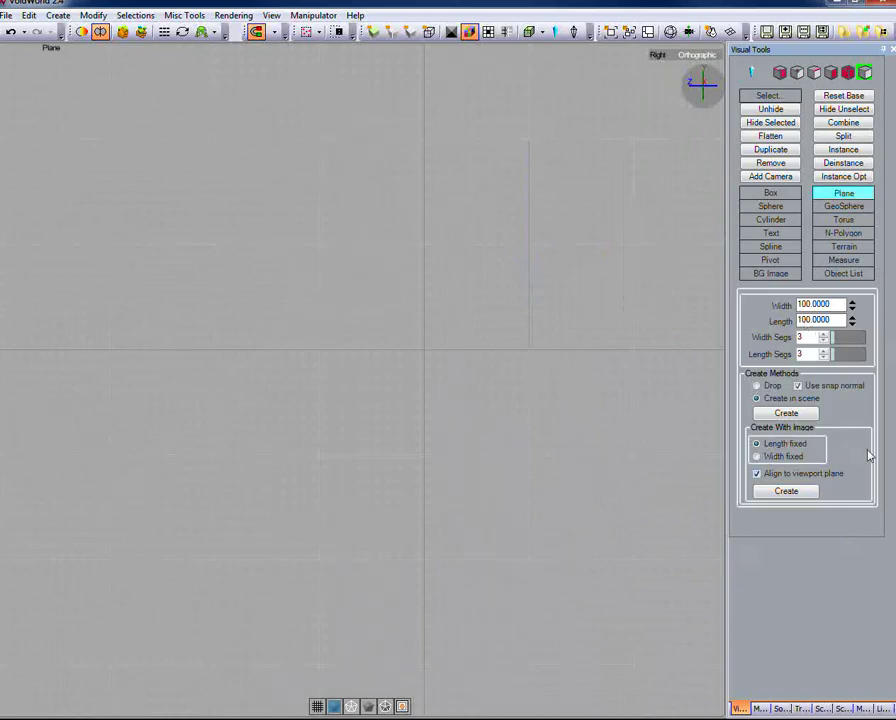
{"action": "left_click", "coordinate": [789, 492]}
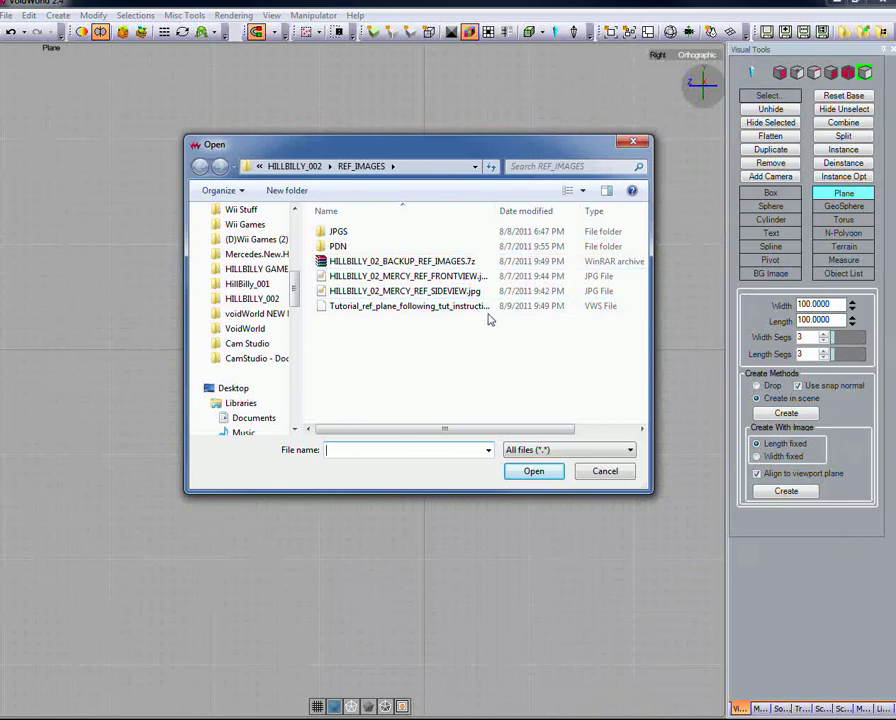
{"action": "left_click", "coordinate": [425, 290]}
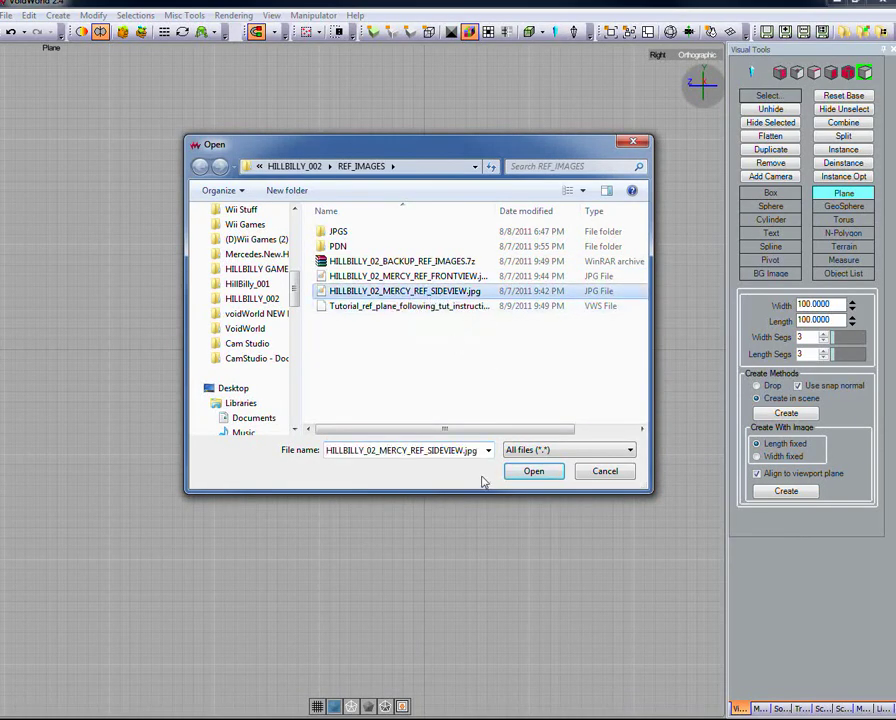
{"action": "left_click", "coordinate": [533, 472]}
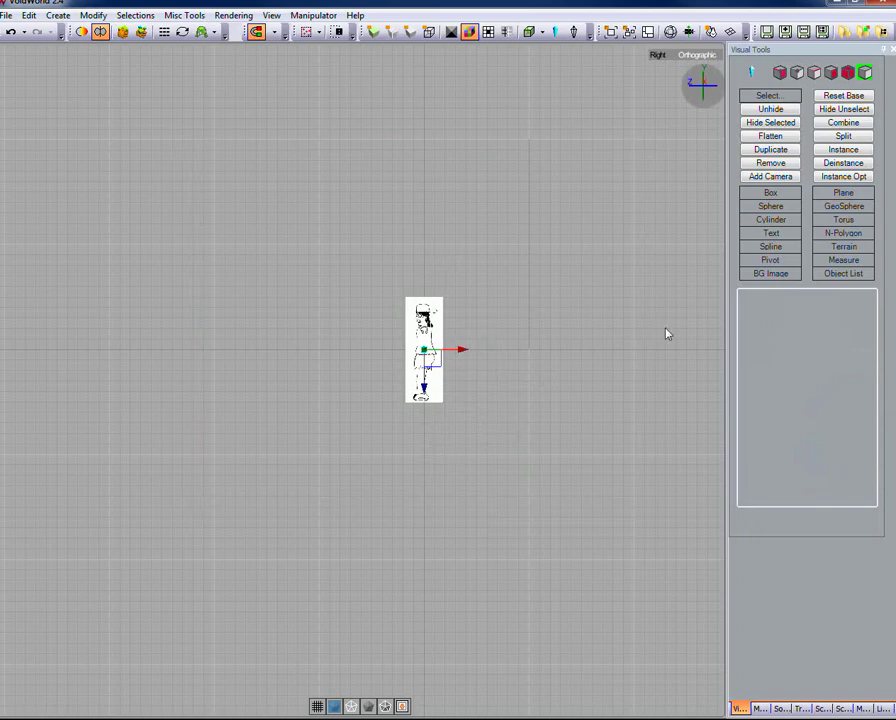
Step: Scale the side reference plane uniformly to about twice its size, matching the height of the front reference plane
{"action": "left_click", "coordinate": [760, 709]}
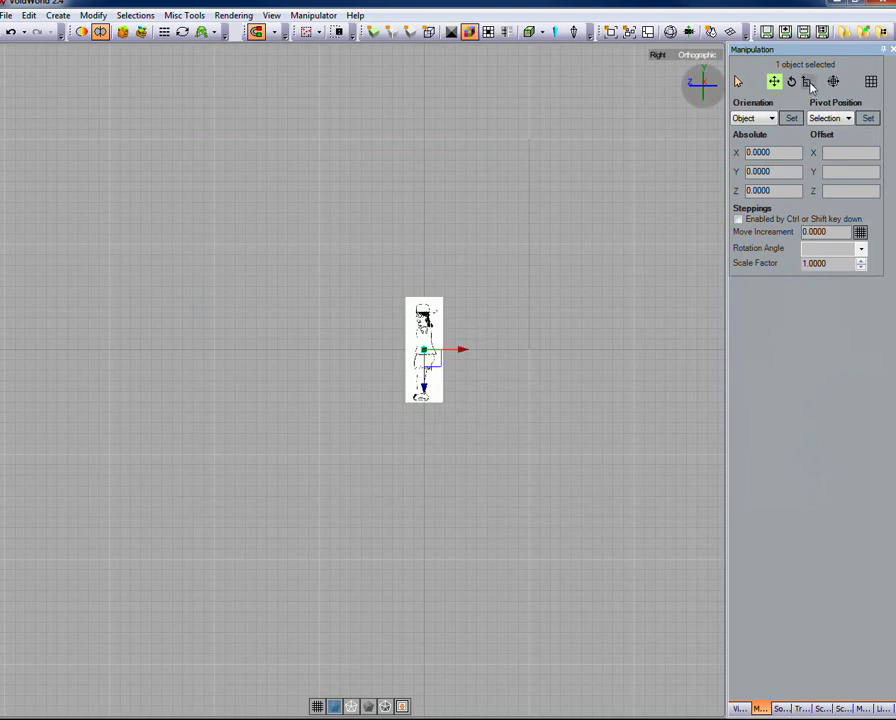
{"action": "left_click", "coordinate": [808, 82]}
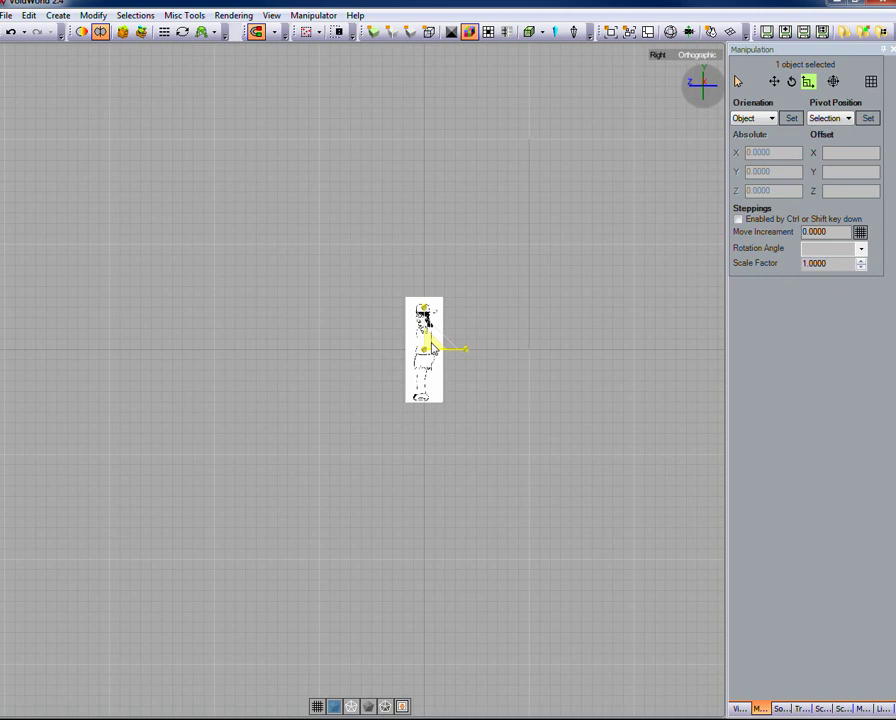
{"action": "left_click", "coordinate": [432, 344]}
{"action": "left_click_drag", "start_coordinate": [434, 346], "coordinate": [521, 348]}
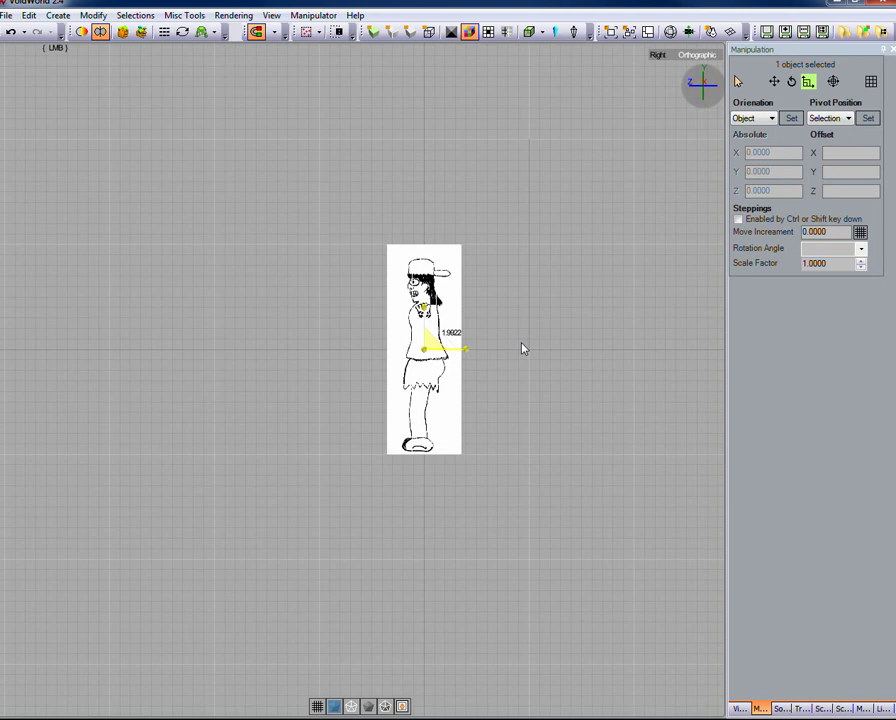
{"action": "left_click_drag", "start_coordinate": [521, 348], "coordinate": [522, 348]}
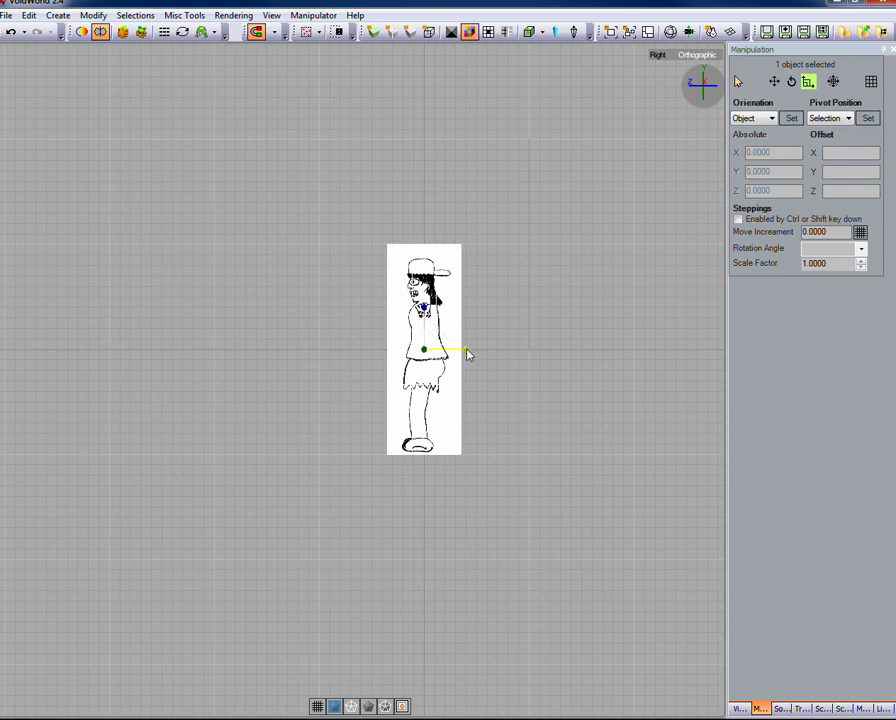
Step: Widen the side reference plane along its horizontal axis by a factor of about 1.43, and return to the Move tool and visual tools
{"action": "left_click_drag", "start_coordinate": [468, 354], "coordinate": [506, 355]}
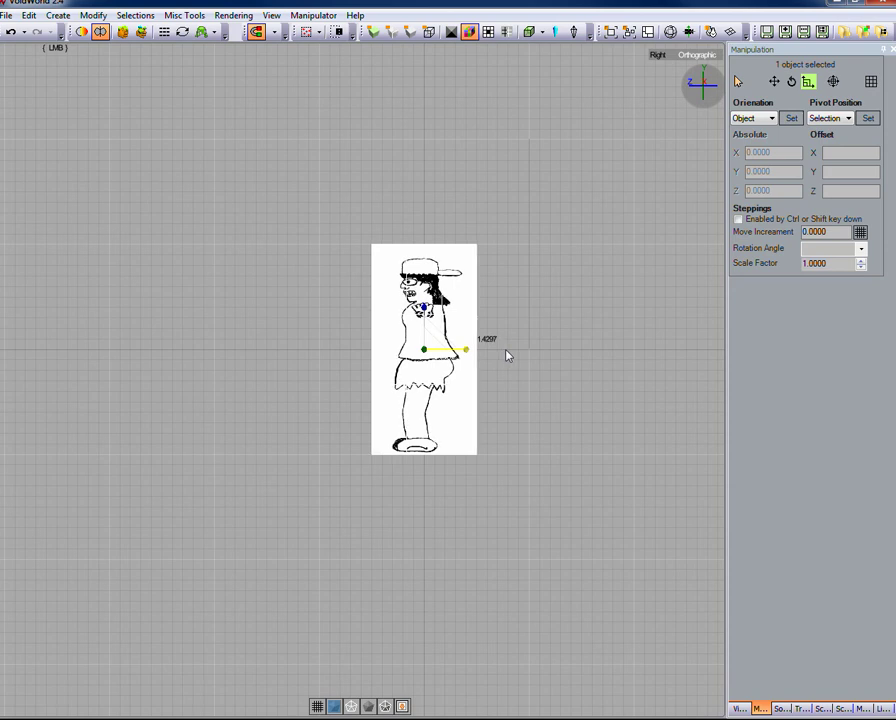
{"action": "left_click_drag", "start_coordinate": [506, 355], "coordinate": [506, 354]}
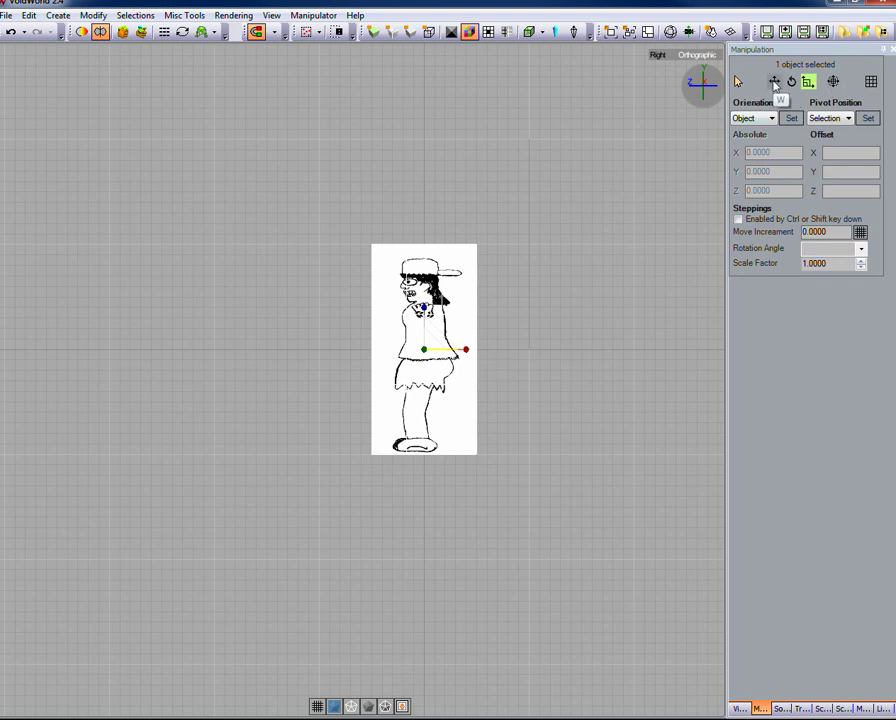
{"action": "left_click", "coordinate": [775, 83]}
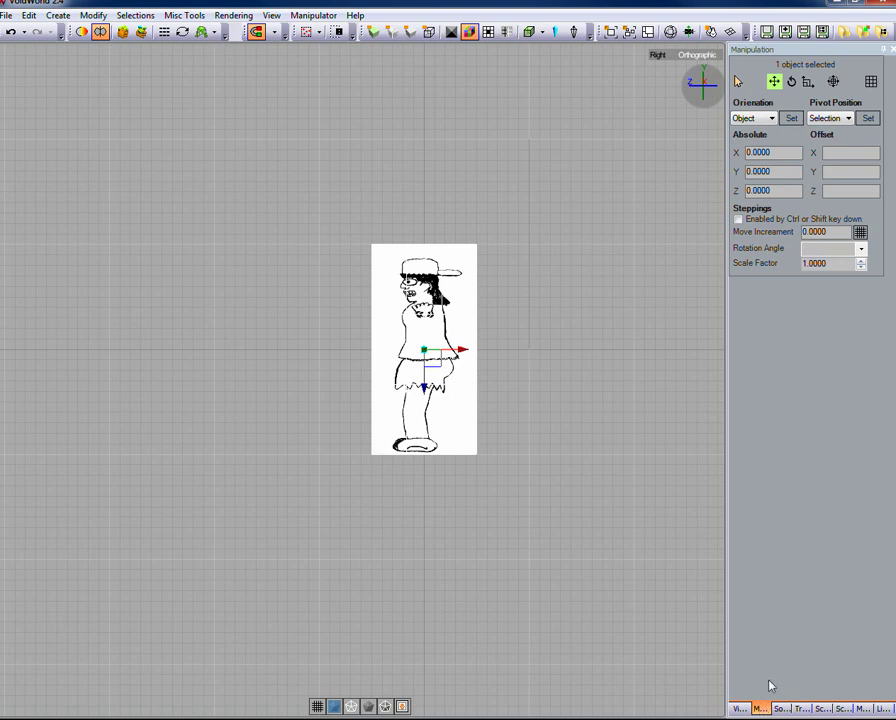
{"action": "left_click", "coordinate": [738, 709]}
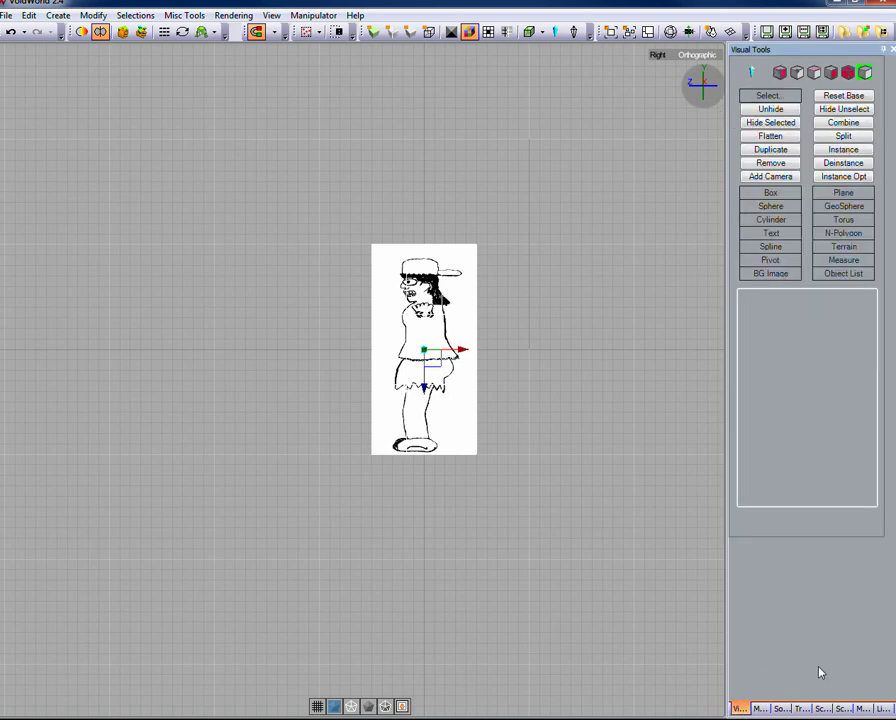